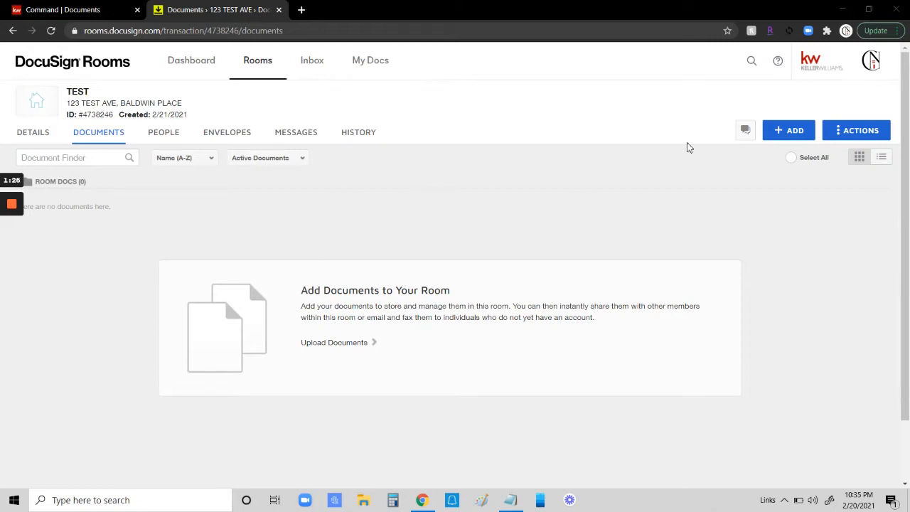
Step: Add the KW 673 - Lead Baised Paint Disclosure form from the KW 673 - NY DocuSign Forms library to the room
left_click(788, 133)
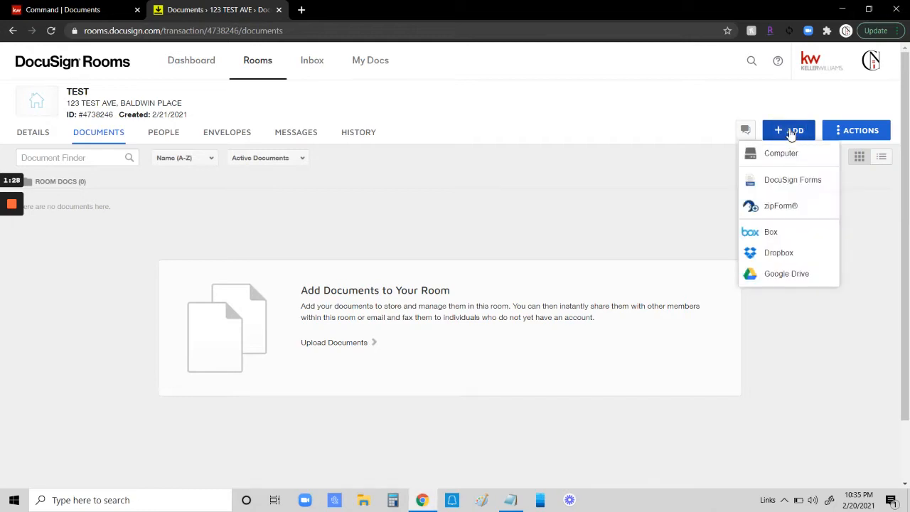
left_click(789, 182)
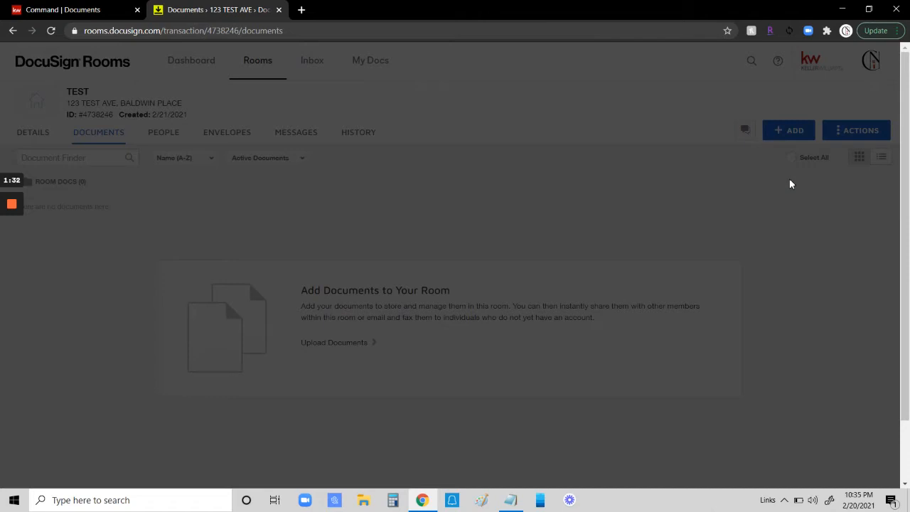
left_click(359, 160)
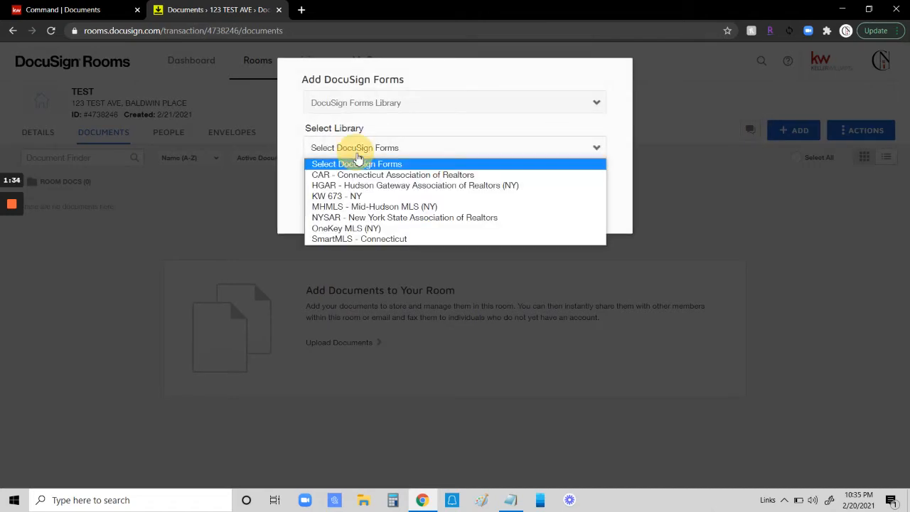
left_click(342, 196)
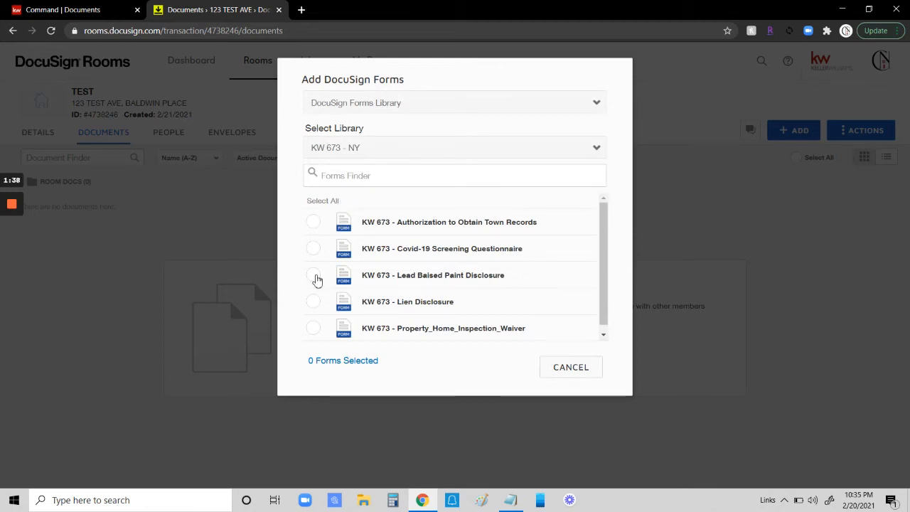
left_click(314, 276)
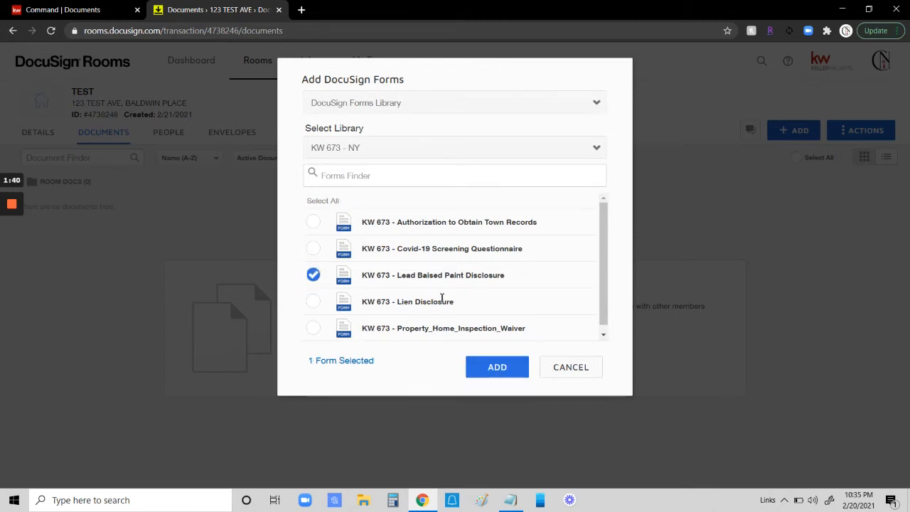
left_click(497, 367)
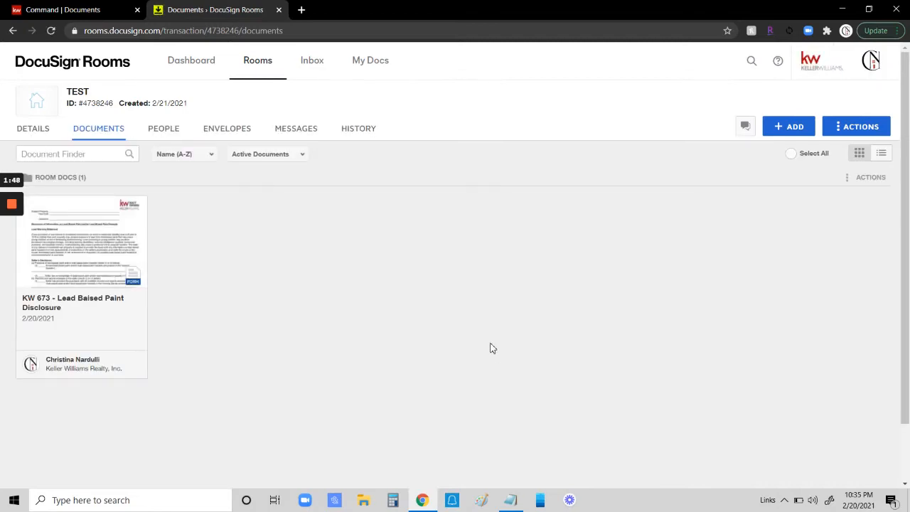
Step: Open the added form for editing and enter 123 TEST as the subject property
left_click(88, 236)
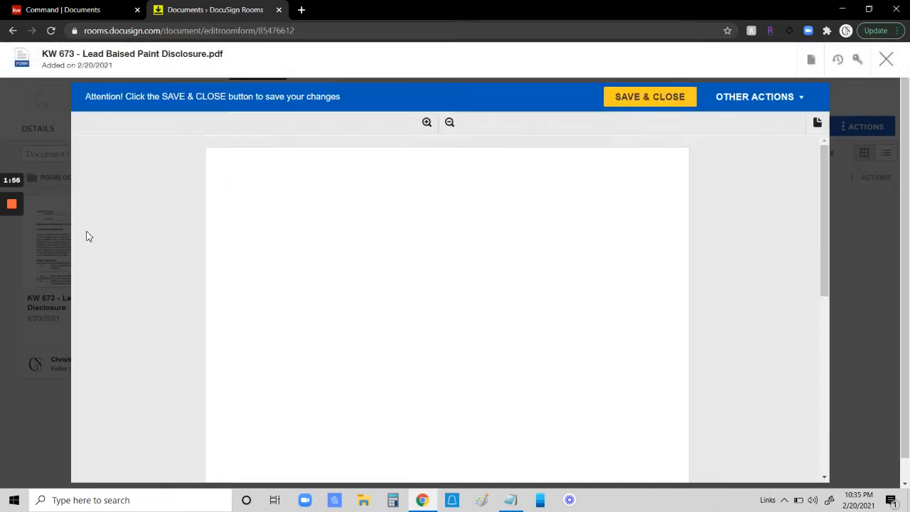
left_click(337, 204)
type("123 TEST")
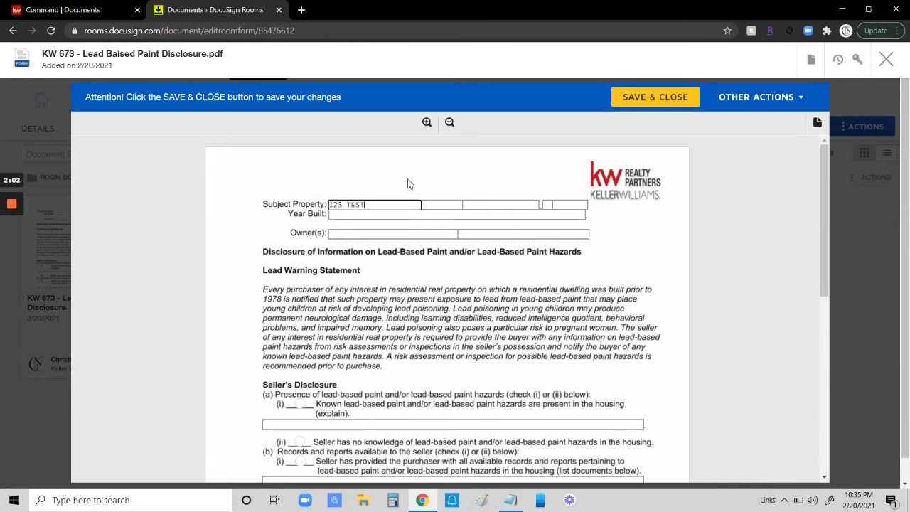
key("Tab")
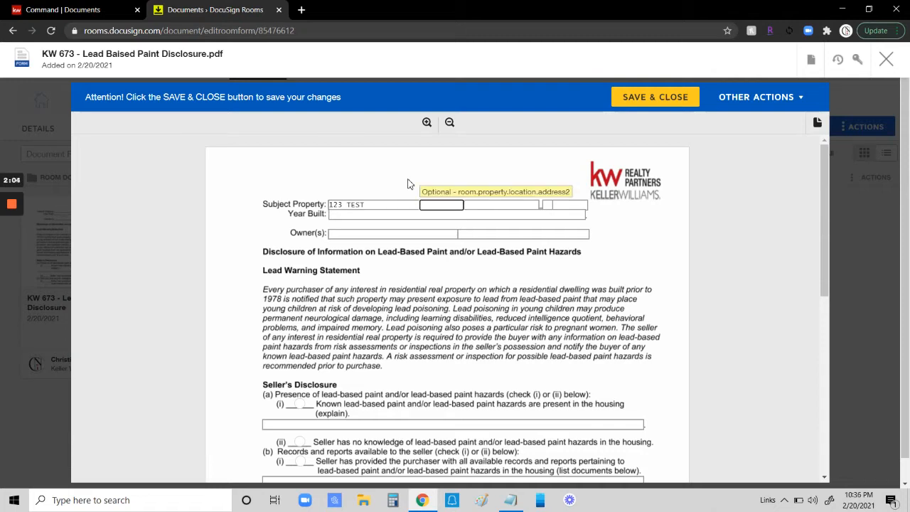
Step: Enter 1900 as the year built and fill in the owner's full name
left_click(401, 214)
type("1900")
key("Tab")
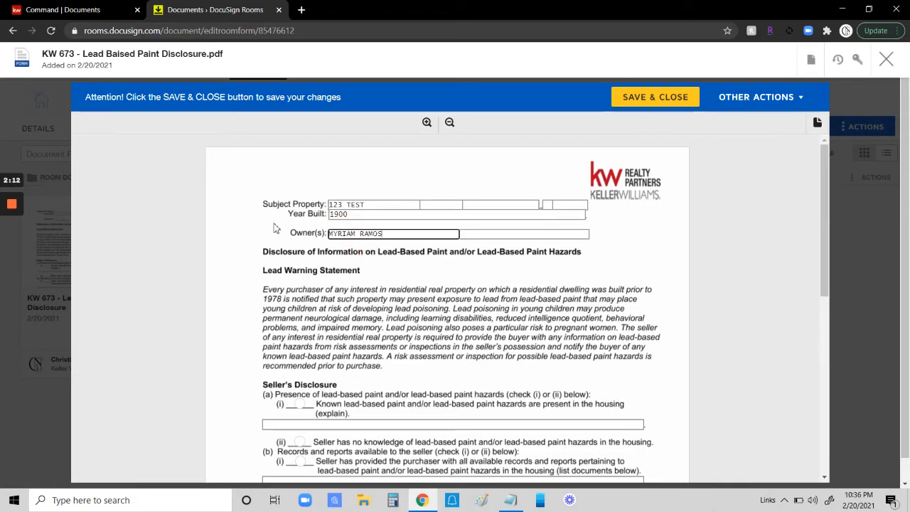
Step: In the seller's disclosure, mark that the seller has no knowledge of lead-based paint and has provided records
scroll(211, 235, "down", 1)
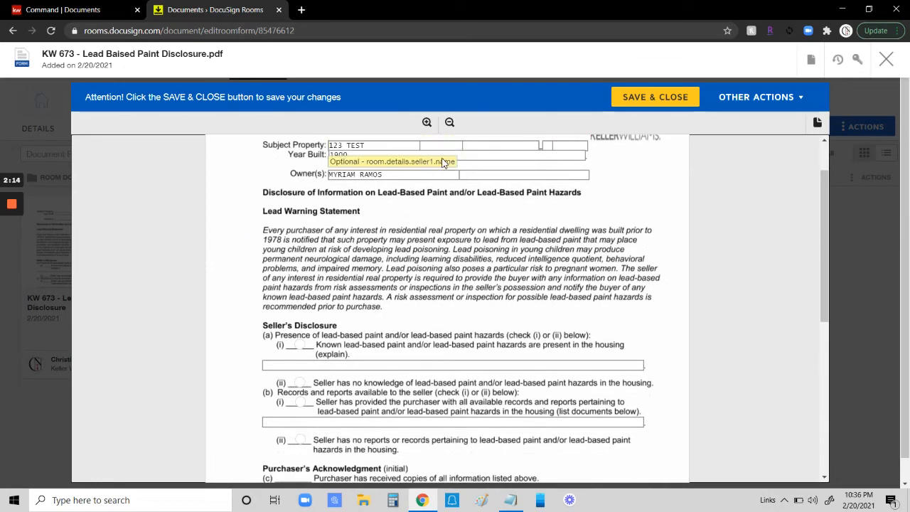
scroll(306, 213, "down", 2)
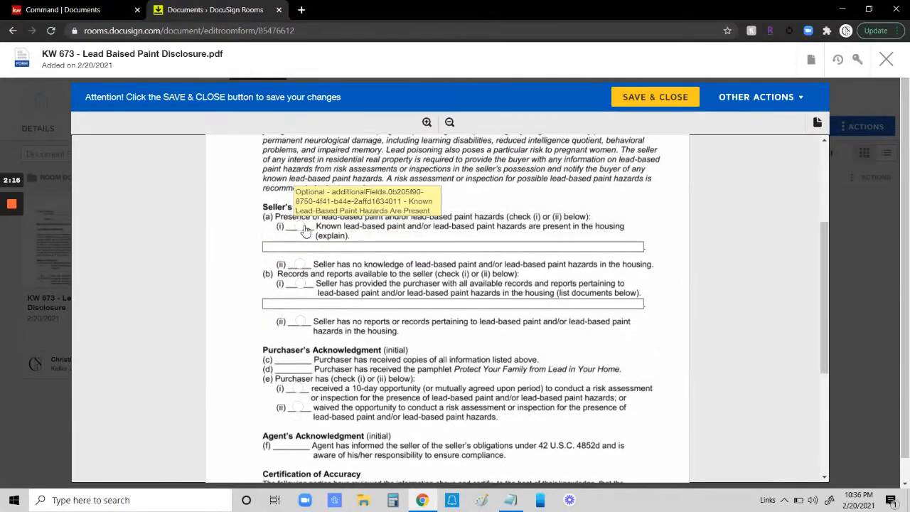
left_click(304, 268)
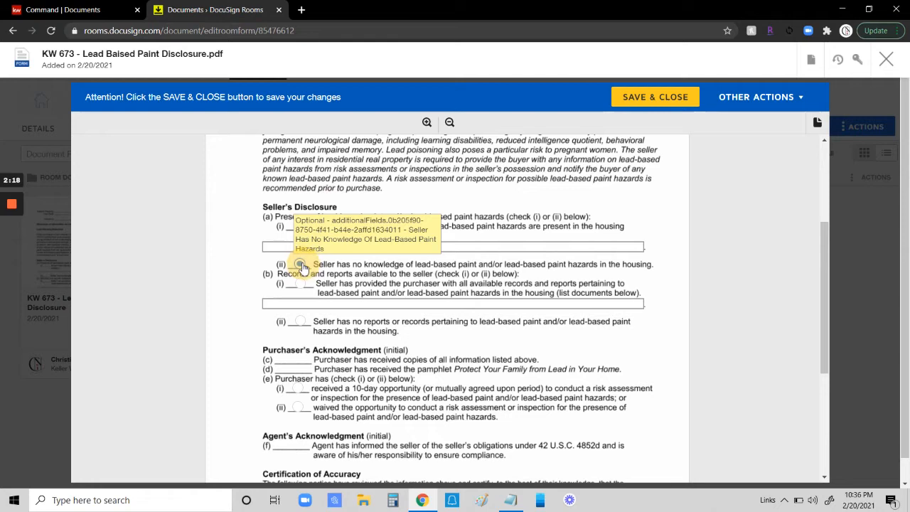
left_click(308, 288)
left_click(305, 285)
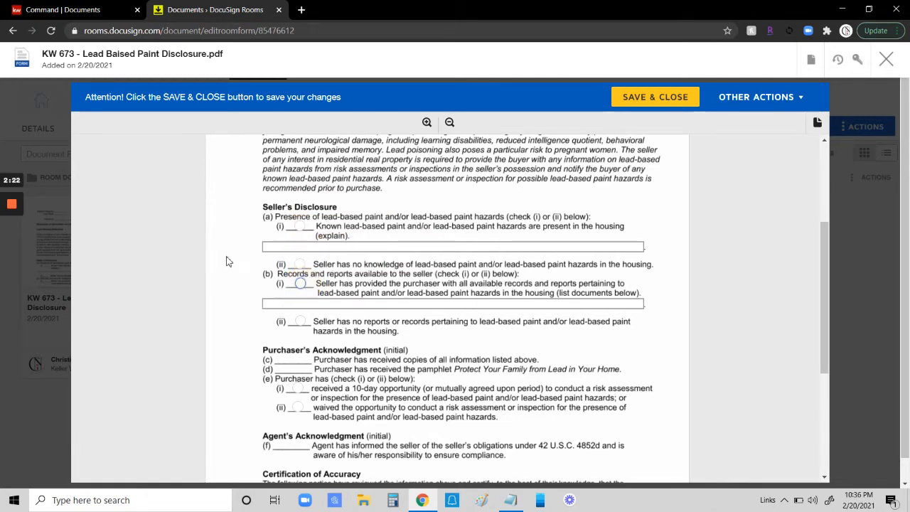
left_click(238, 311)
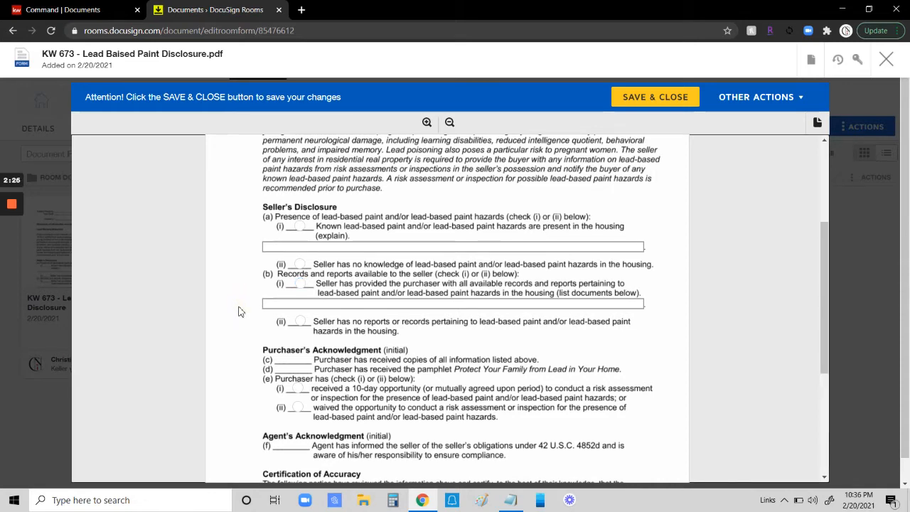
Step: Review the rest of the form and save and close it
scroll(239, 311, "down", 4)
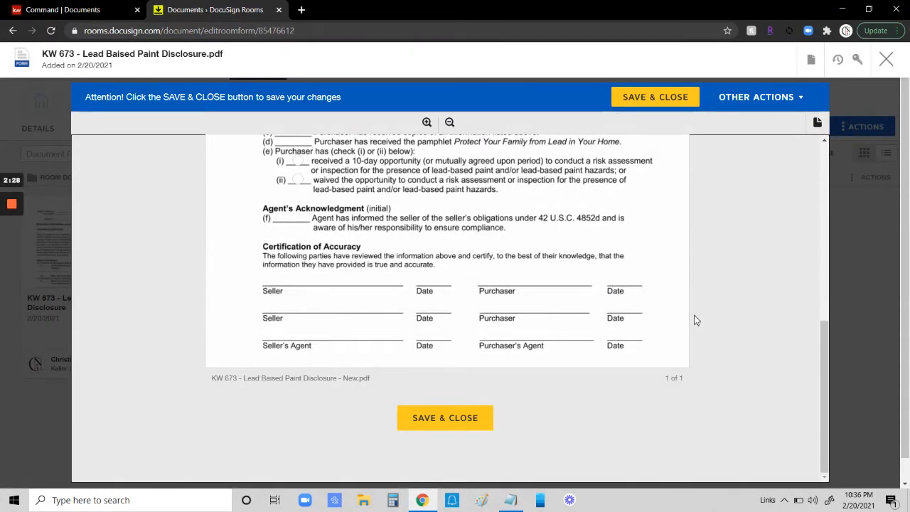
scroll(697, 316, "up", 5)
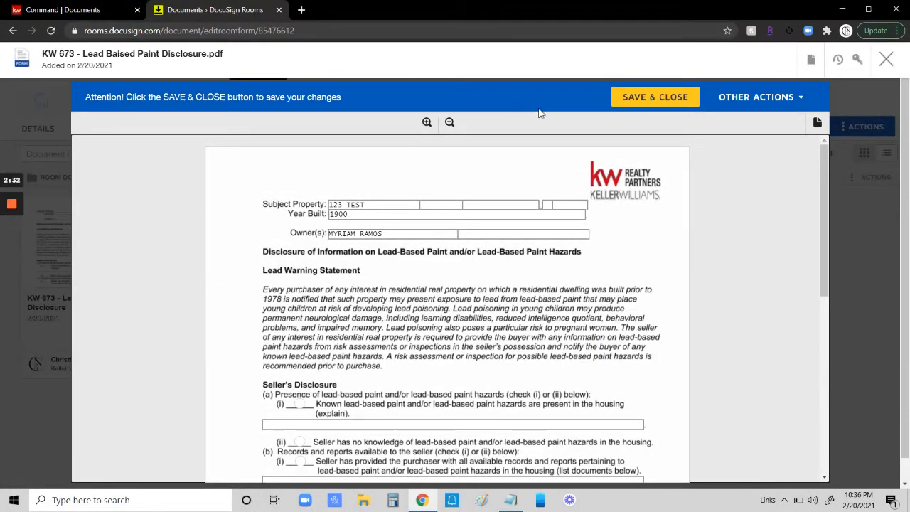
left_click(655, 99)
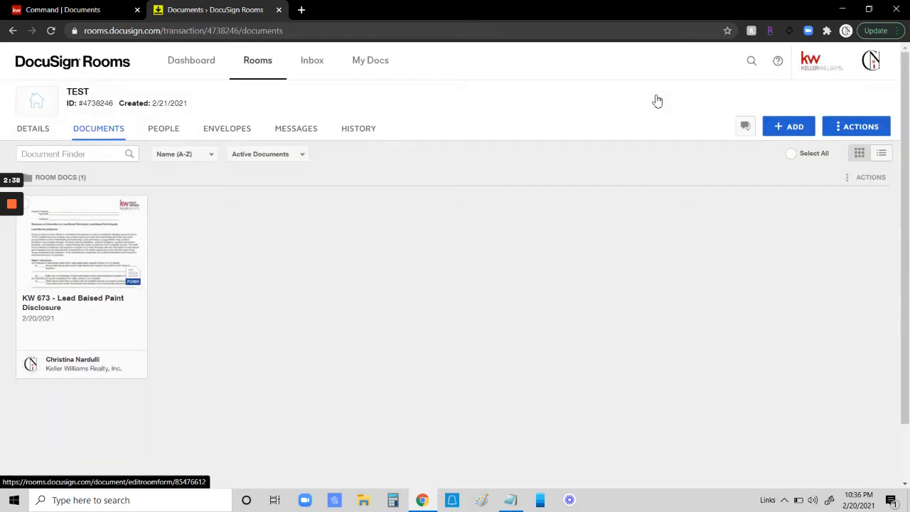
Step: Select all room documents, start a new envelope from them, and name it LEAD DISCLOSURE
left_click(792, 154)
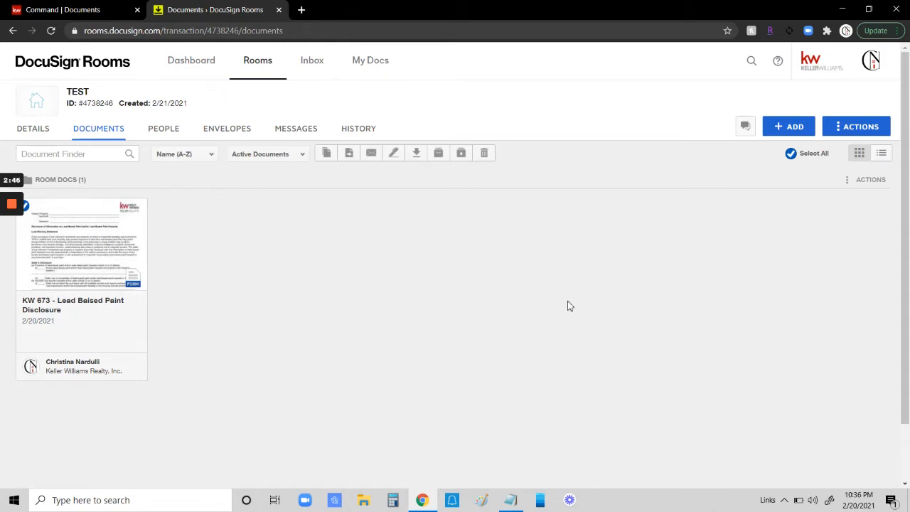
left_click(396, 154)
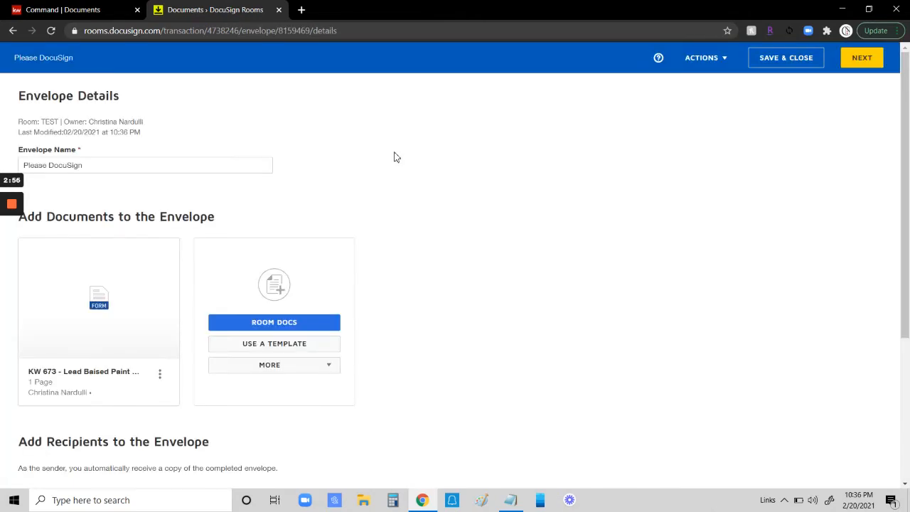
left_click_drag(112, 165, 24, 163)
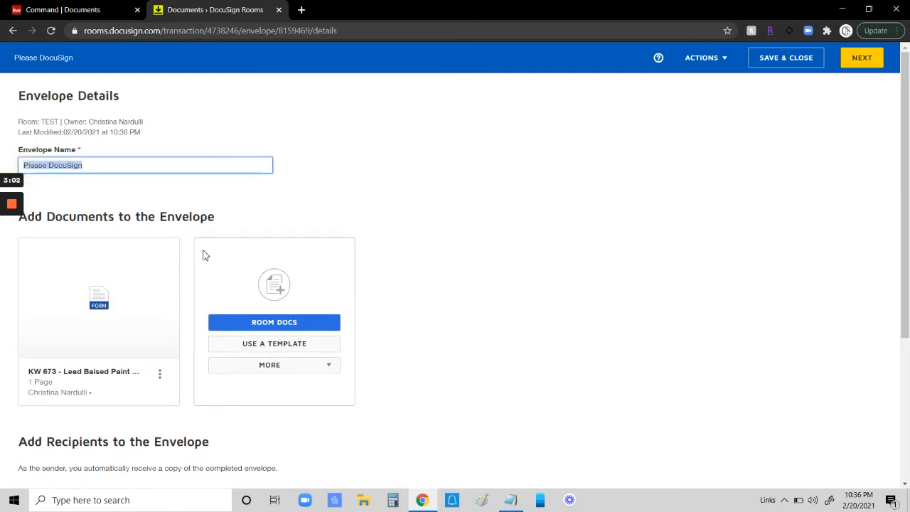
key("BackSpace")
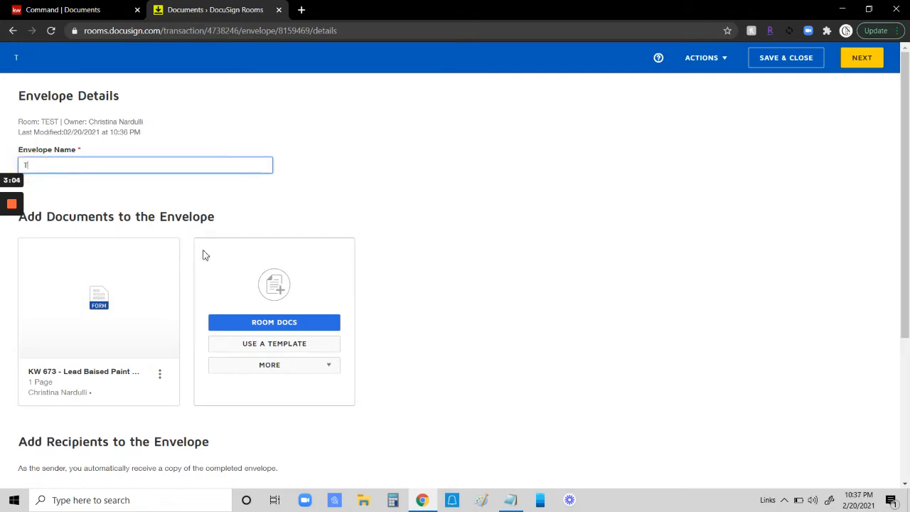
type("LEAD DISCLOSURE")
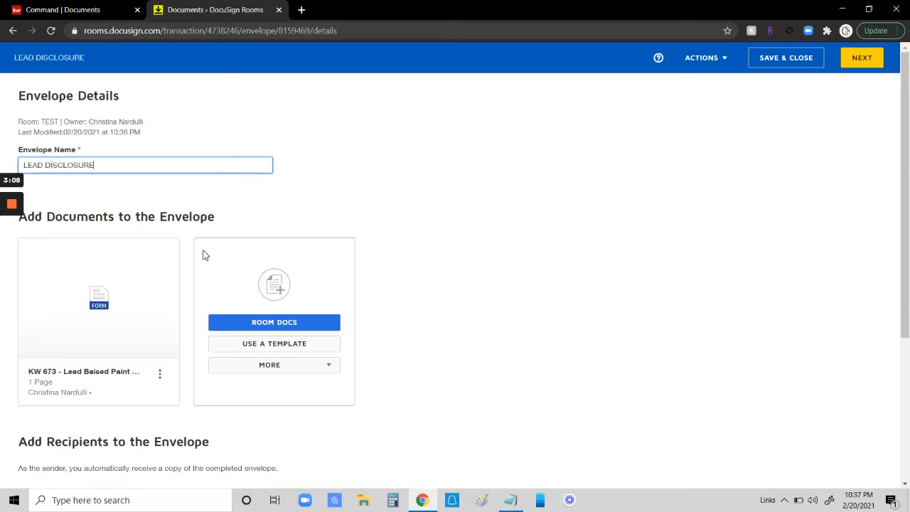
Step: Add the Seller One pre-tagged role to the envelope and assign the seller contact as its recipient
left_click(170, 190)
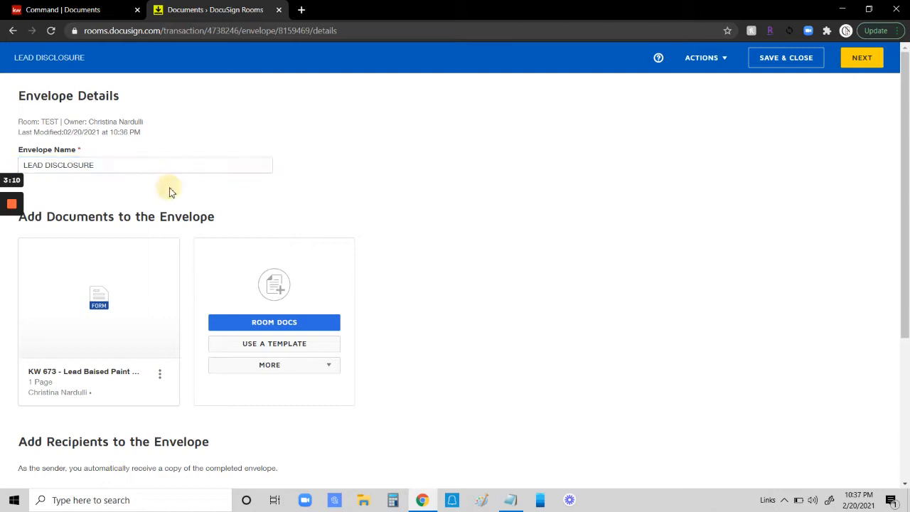
scroll(409, 205, "down", 2)
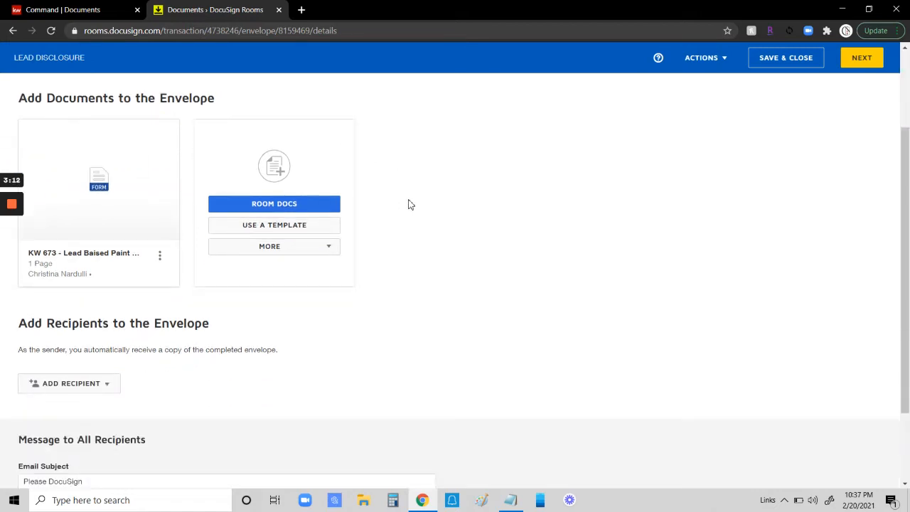
scroll(410, 205, "down", 2)
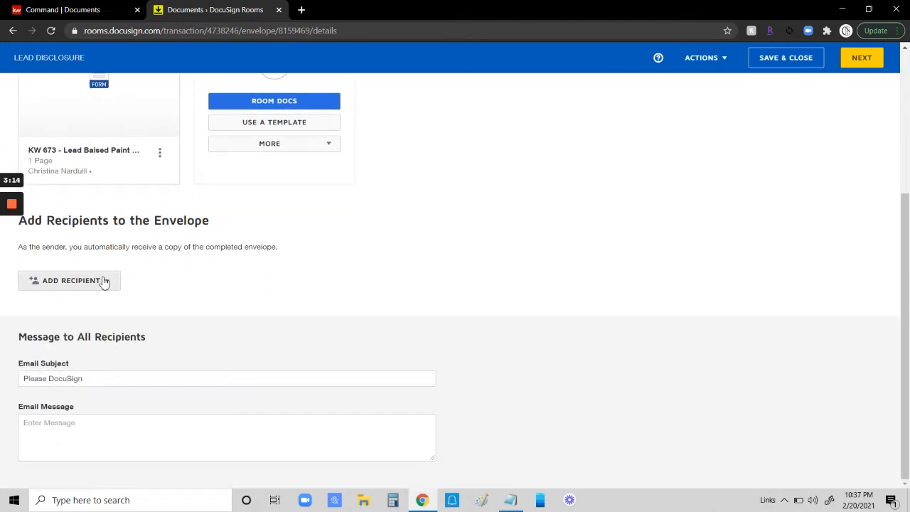
left_click(104, 281)
left_click(105, 308)
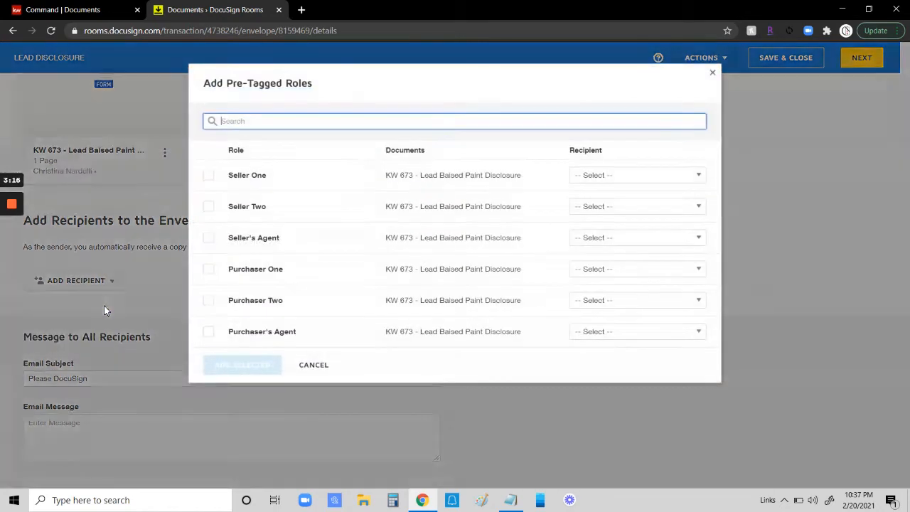
left_click(208, 176)
left_click(628, 178)
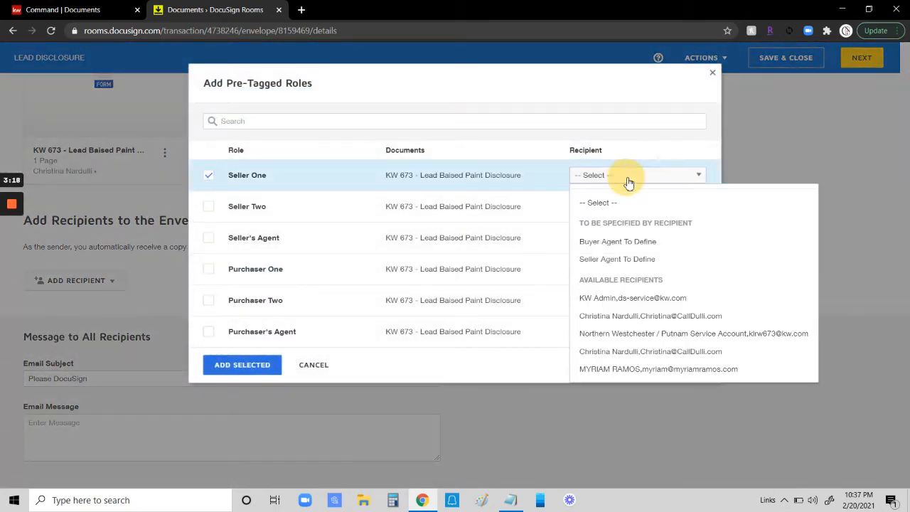
left_click(604, 369)
Step: Also add the Seller's Agent role assigned to the agent contact, and add the selected roles
left_click(209, 239)
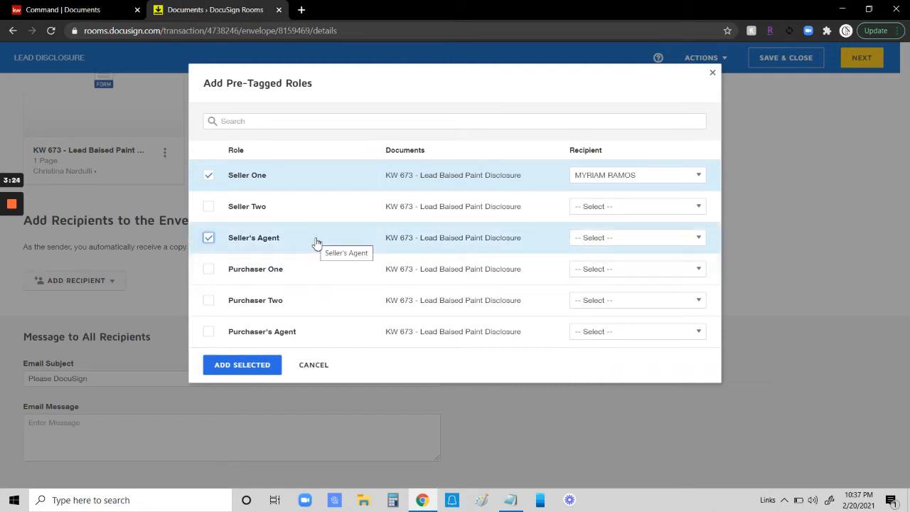
left_click(618, 244)
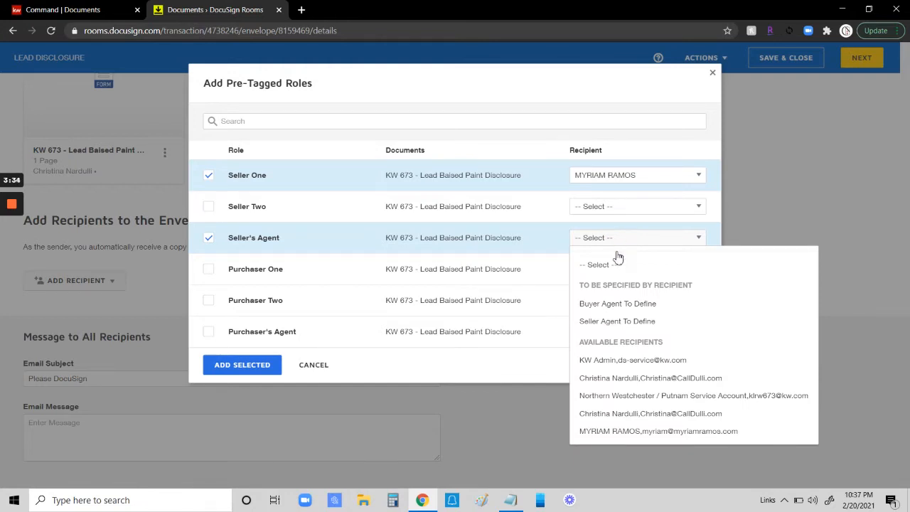
left_click(614, 414)
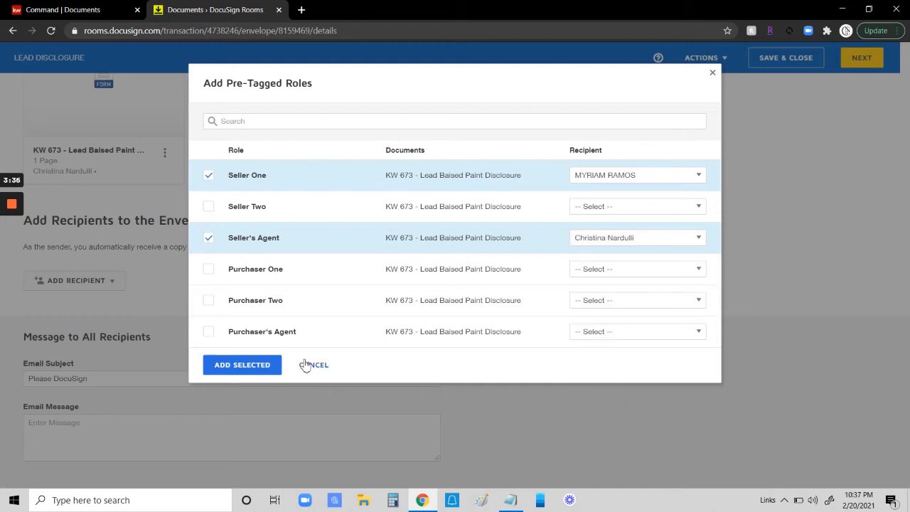
left_click(256, 365)
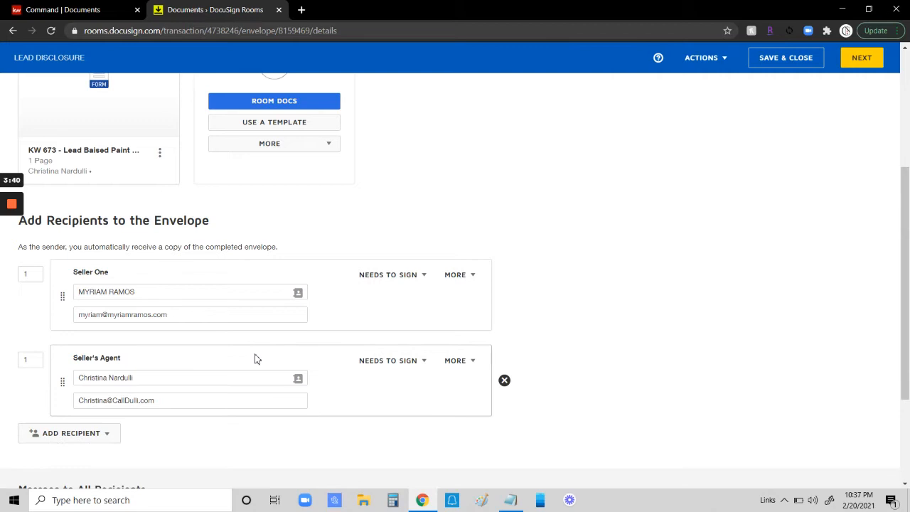
Step: Set Seller One's signing order to 2 so the Seller's Agent signs first
scroll(257, 360, "down", 2)
scroll(166, 255, "up", 1)
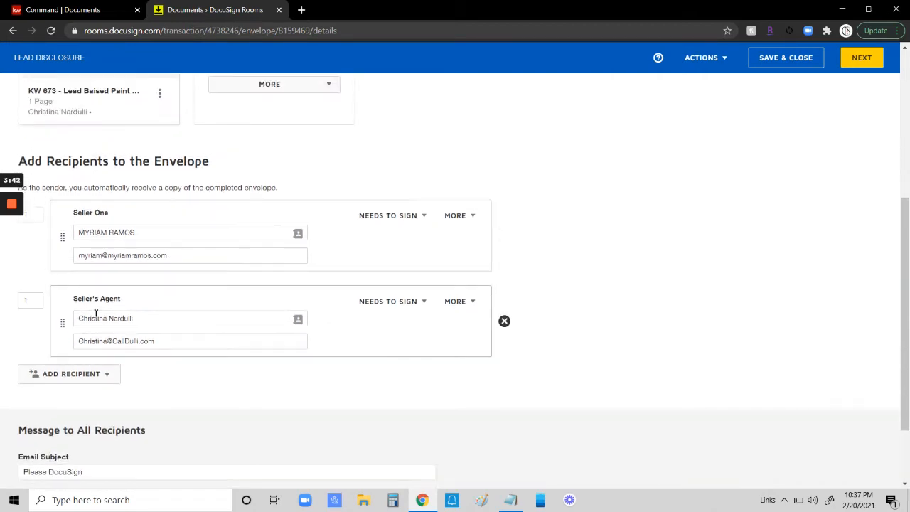
scroll(78, 327, "up", 1)
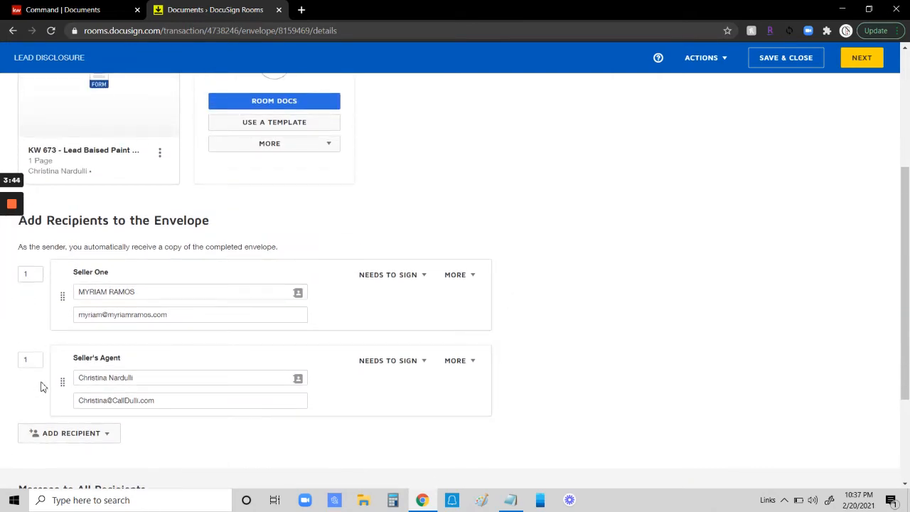
left_click(33, 360)
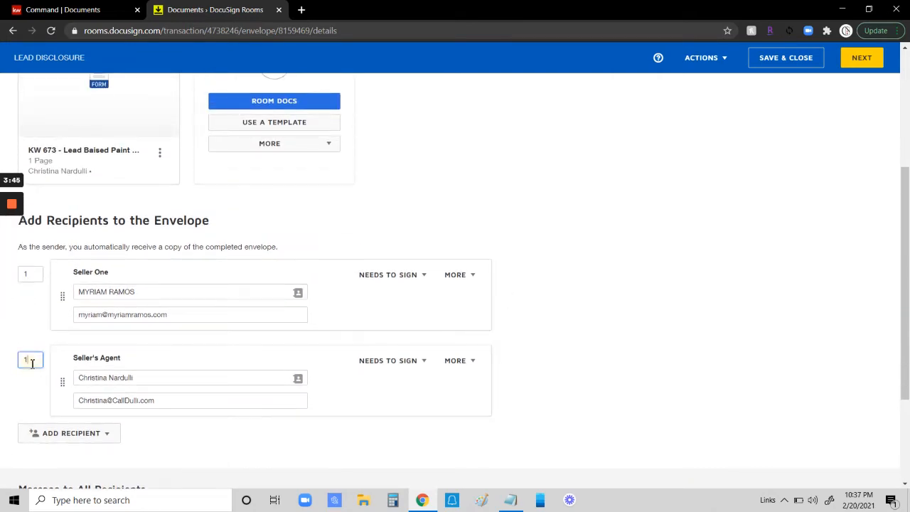
left_click(34, 276)
left_click_drag(34, 276, 11, 274)
left_click(568, 282)
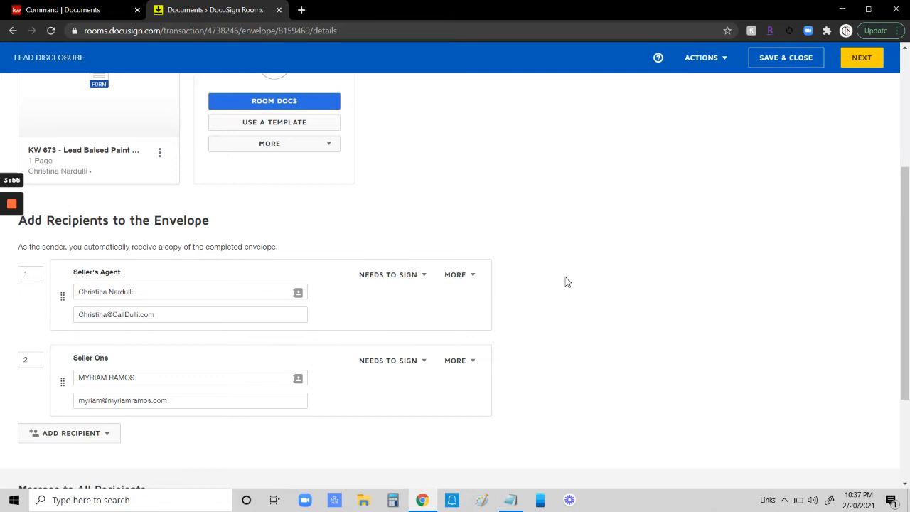
Step: Set the envelope's email subject to TEST DOCS FOR SIGNATURE and enter a placeholder email message
scroll(568, 283, "down", 3)
left_click(147, 378)
left_click_drag(147, 378, 5, 390)
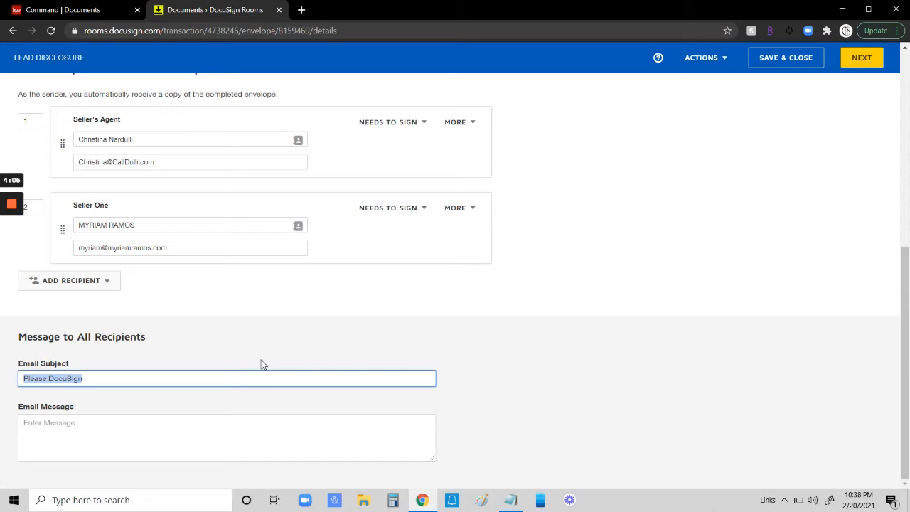
type("TEST DOCS FOR SIGNATURE")
key("Tab")
type("A;SLDK;LDKF;ALKSDF;ALKSDJ;LKAJSDF;LJADLFJAL;DJKkl;")
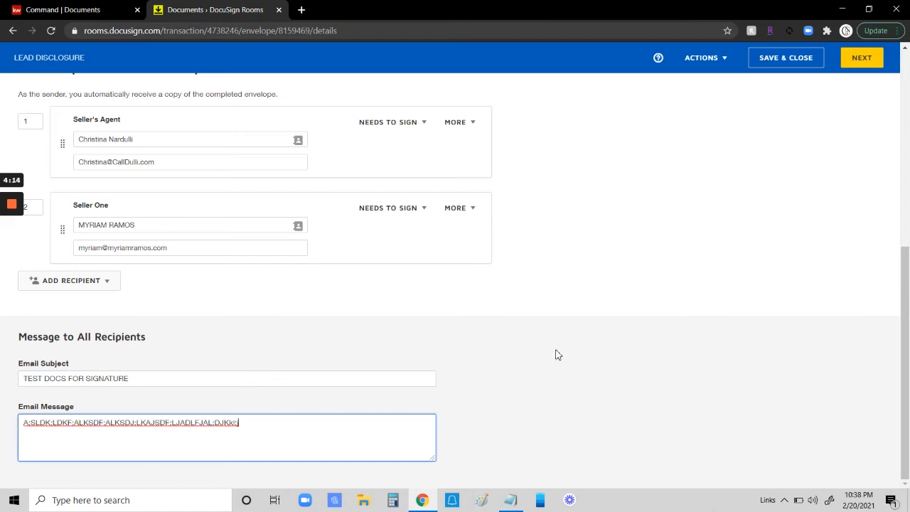
Step: Continue to field placement and switch the active recipient to the seller
left_click(868, 59)
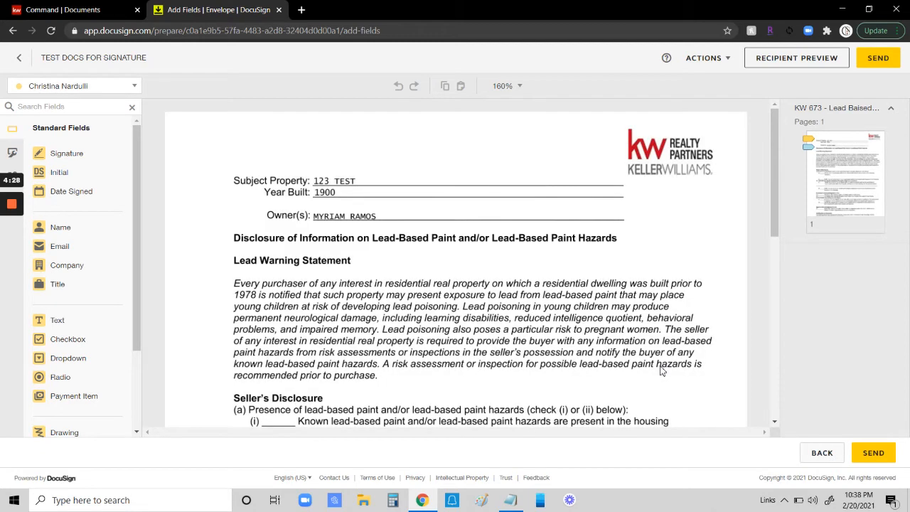
left_click(83, 91)
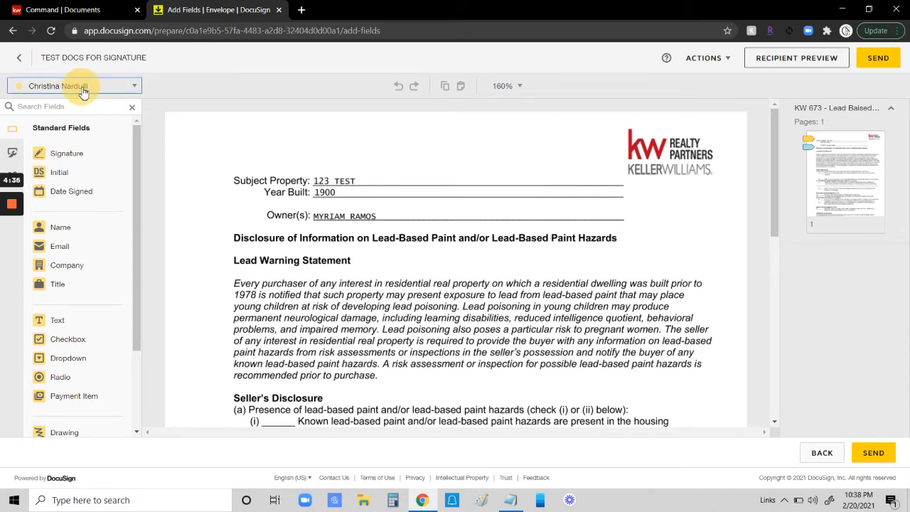
left_click(83, 92)
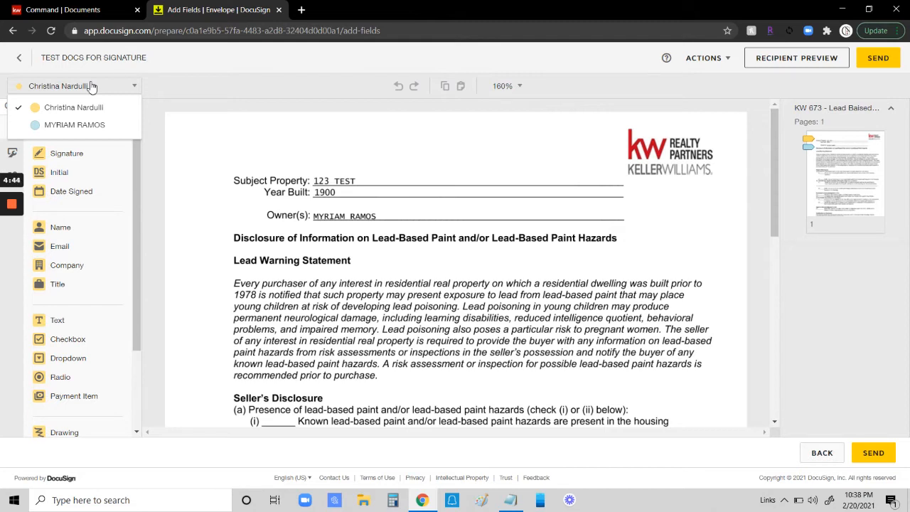
left_click(78, 126)
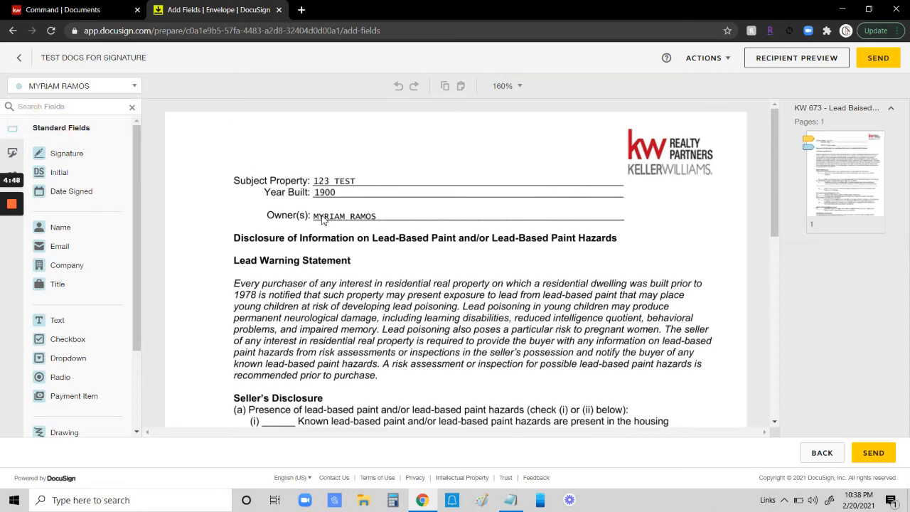
Step: Add a seller checkbox group on item (a) options (i) and (ii), requiring at least 1 selection
scroll(306, 256, "down", 3)
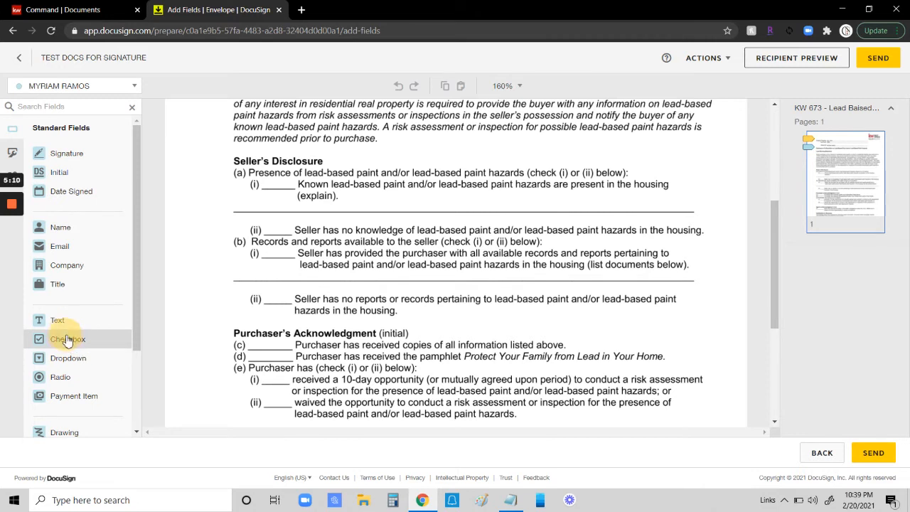
left_click(93, 332)
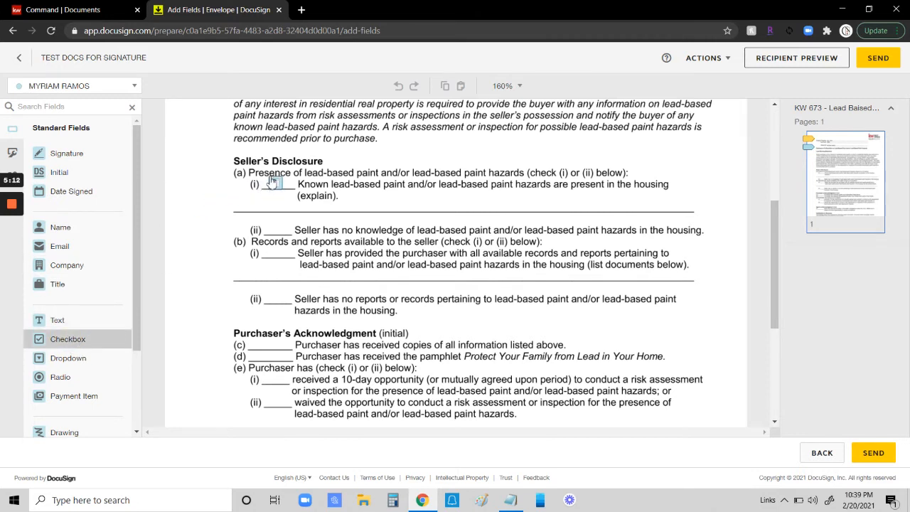
left_click(271, 181)
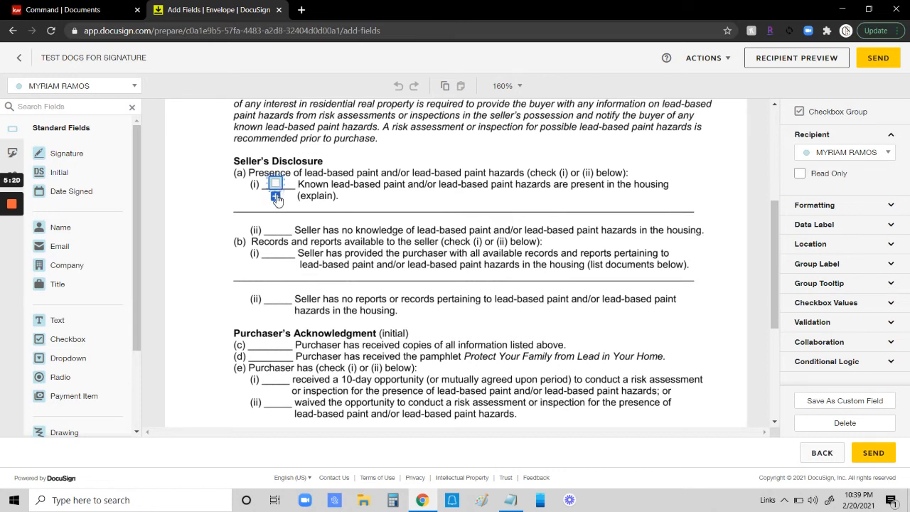
left_click(276, 197)
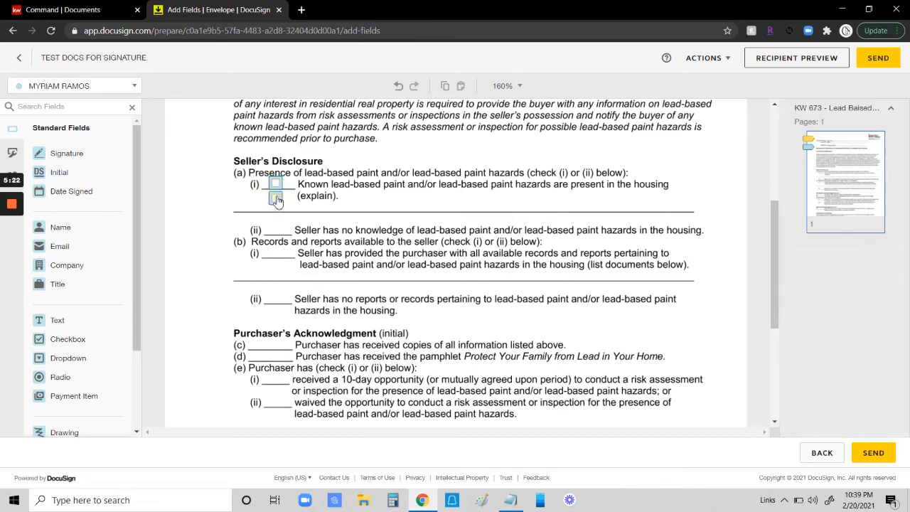
left_click_drag(277, 204, 276, 229)
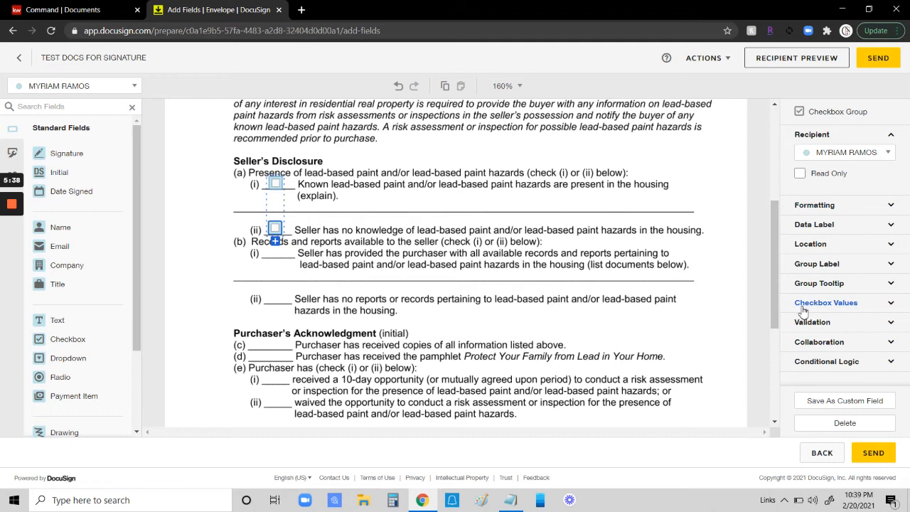
left_click(822, 326)
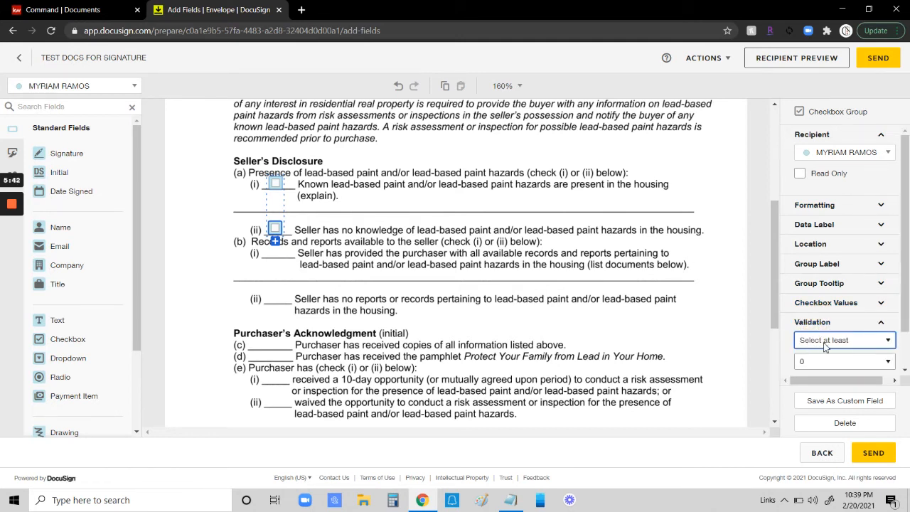
left_click(812, 363)
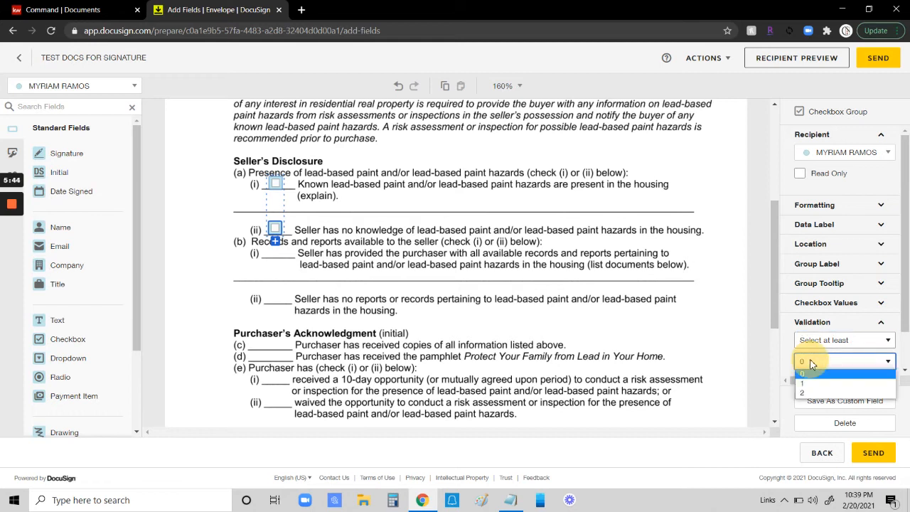
left_click(808, 375)
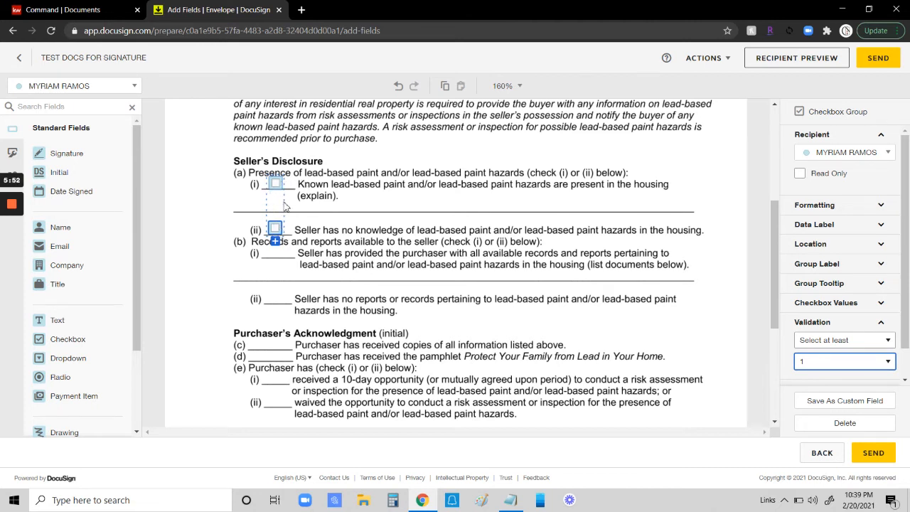
left_click(222, 201)
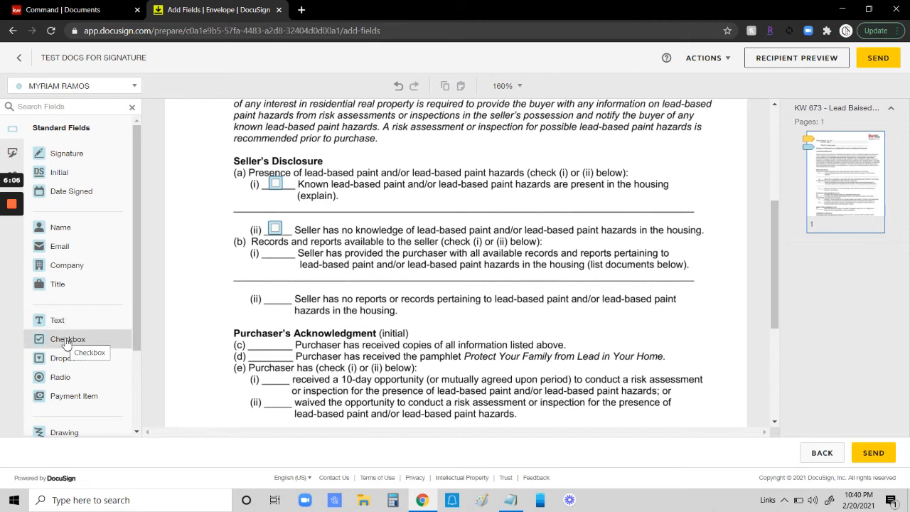
Step: Add a seller checkbox group on item (b) options (i) and (ii), requiring at least 1 selection
left_click_drag(66, 340, 277, 294)
left_click(276, 265)
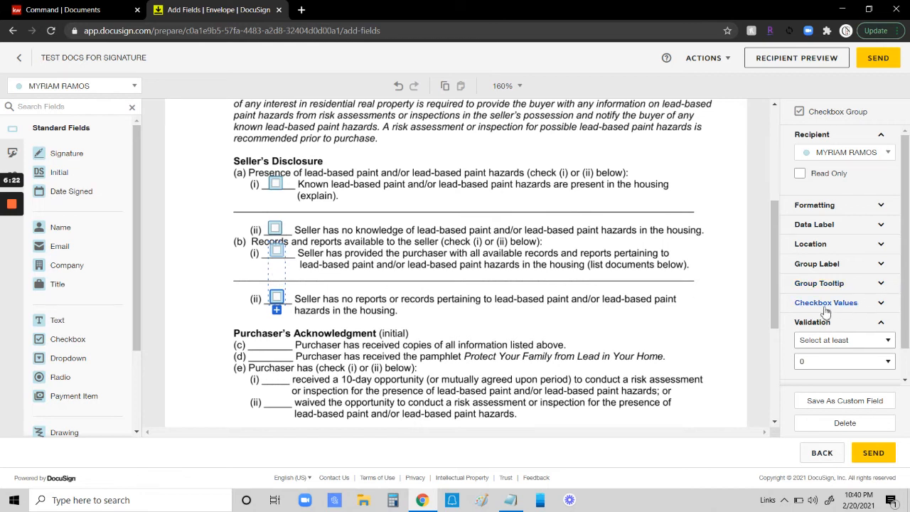
left_click(810, 362)
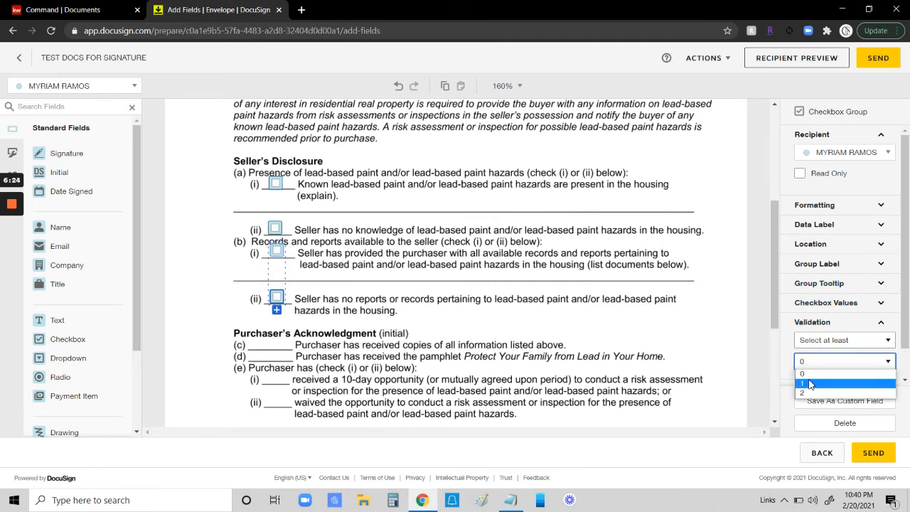
left_click(809, 384)
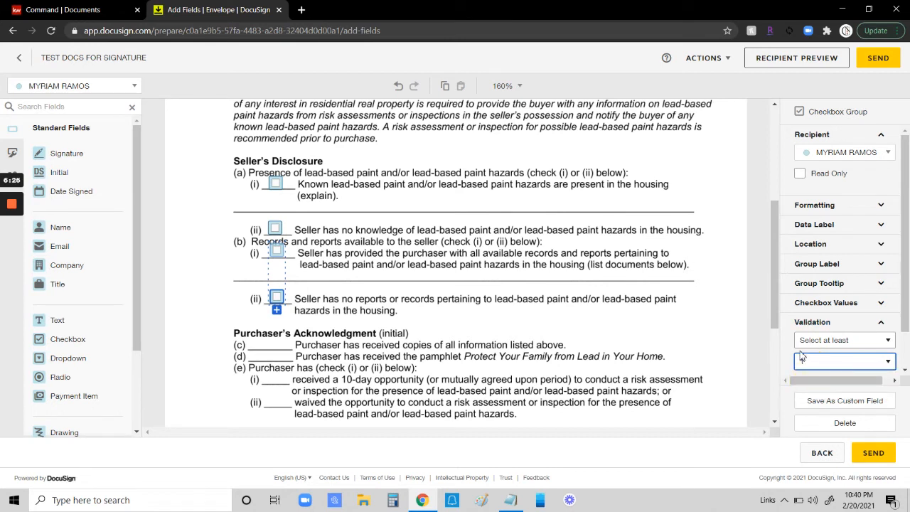
left_click(225, 273)
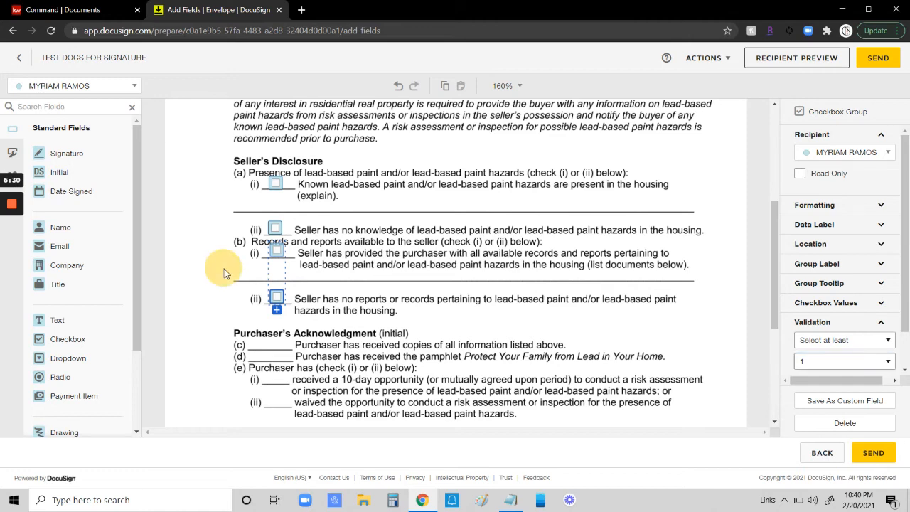
left_click(225, 273)
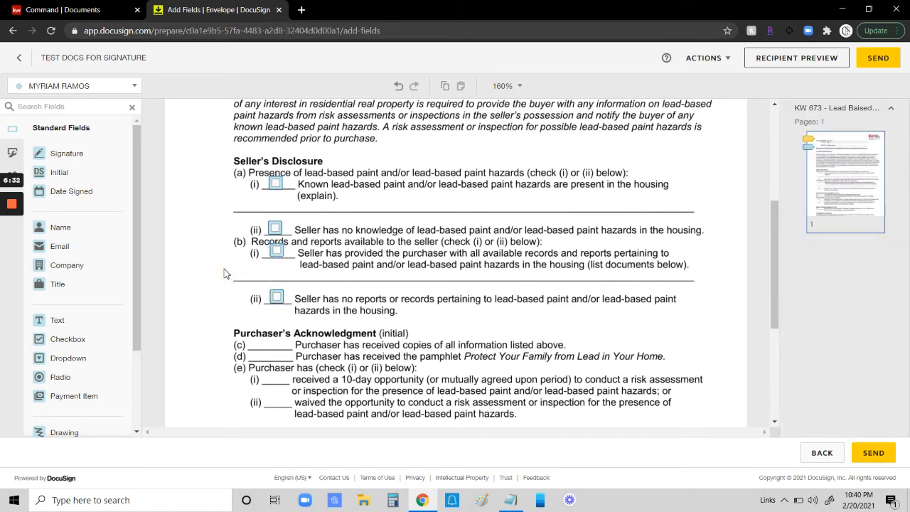
Step: Review the fields placed throughout the disclosure form, including the agent's initial field
scroll(291, 270, "down", 1)
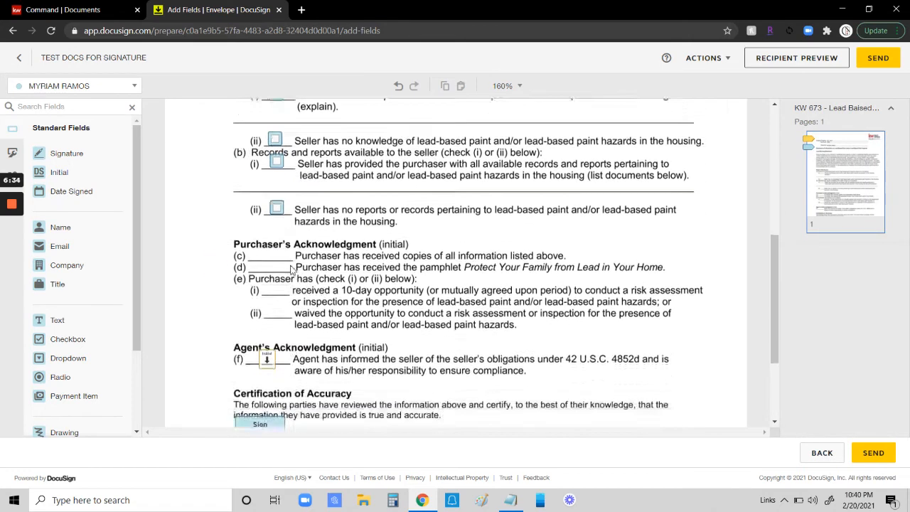
scroll(256, 234, "down", 2)
left_click(267, 223)
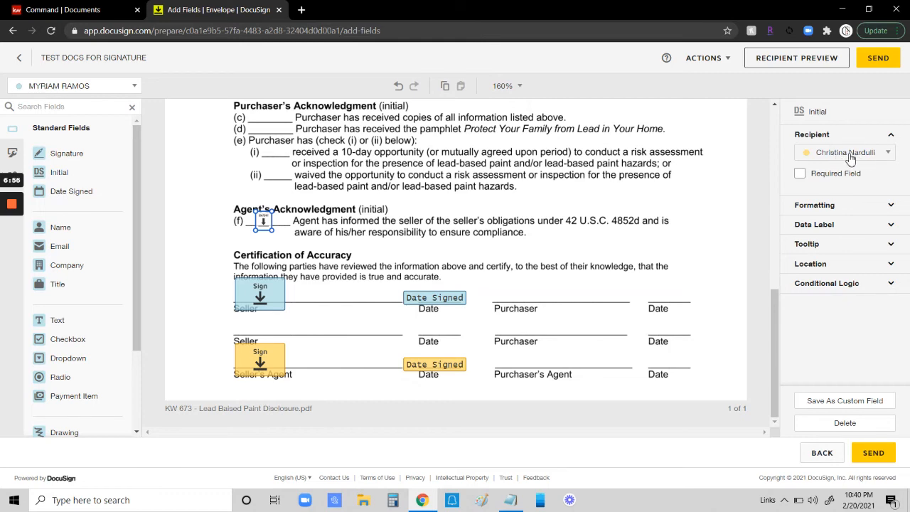
left_click(212, 283)
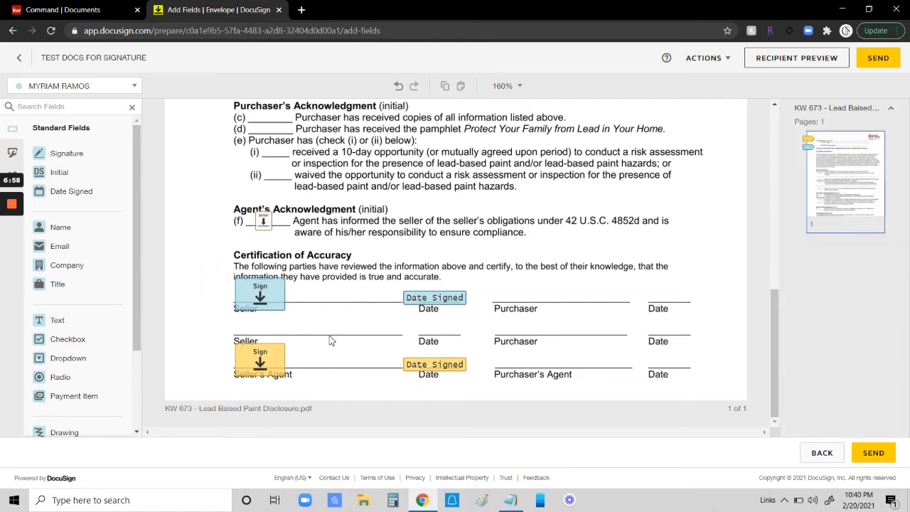
scroll(572, 210, "up", 10)
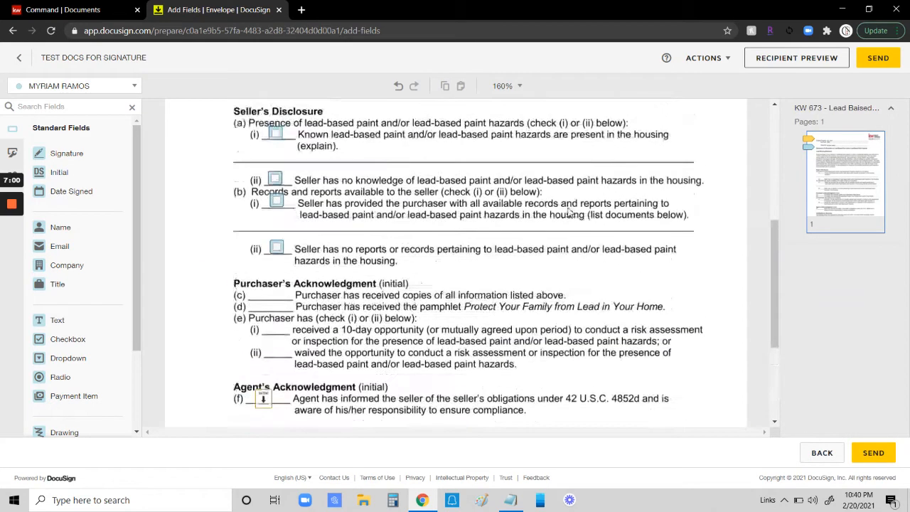
scroll(572, 210, "up", 1)
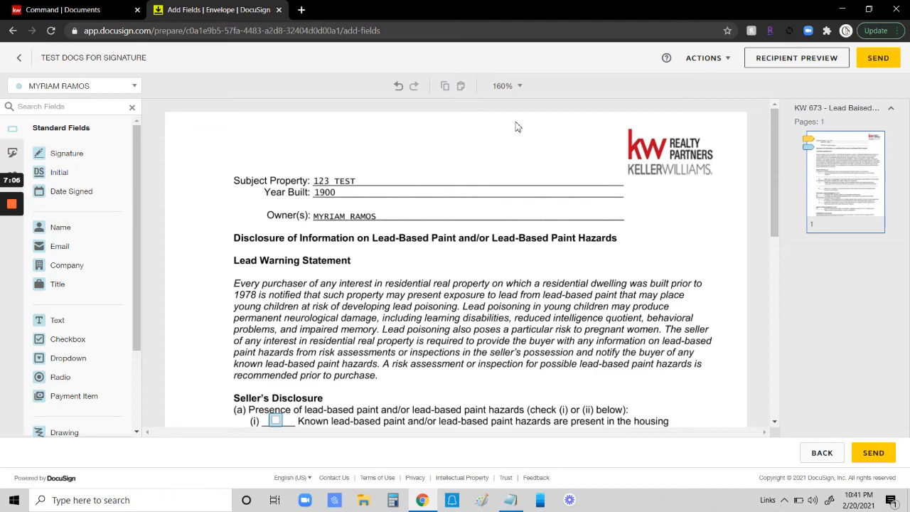
scroll(517, 127, "down", 3)
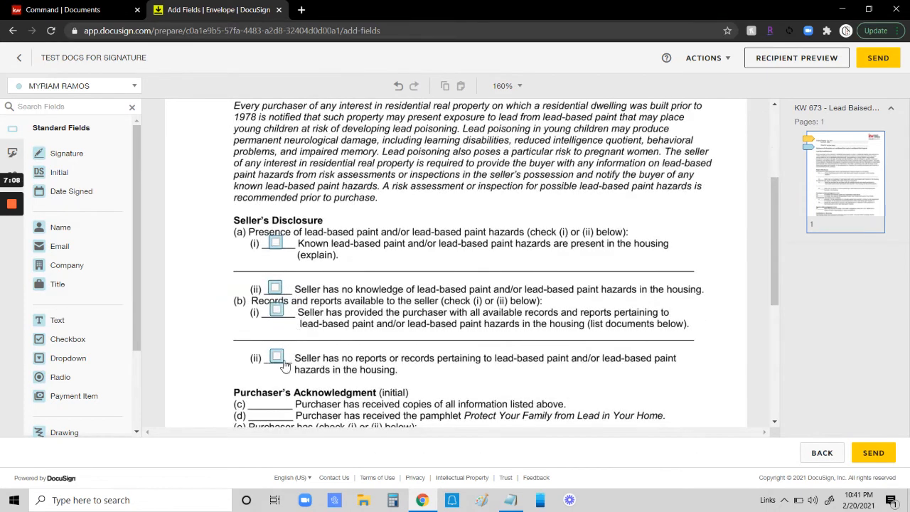
scroll(441, 200, "up", 2)
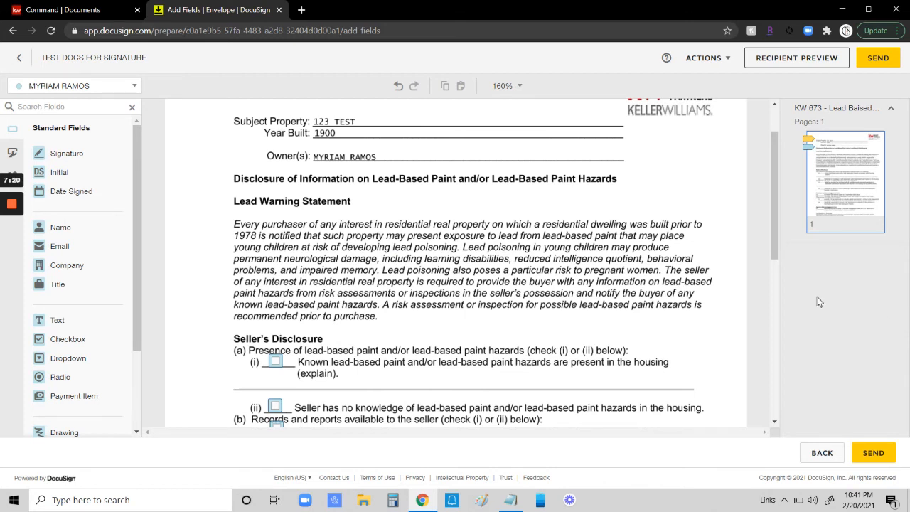
scroll(755, 301, "up", 1)
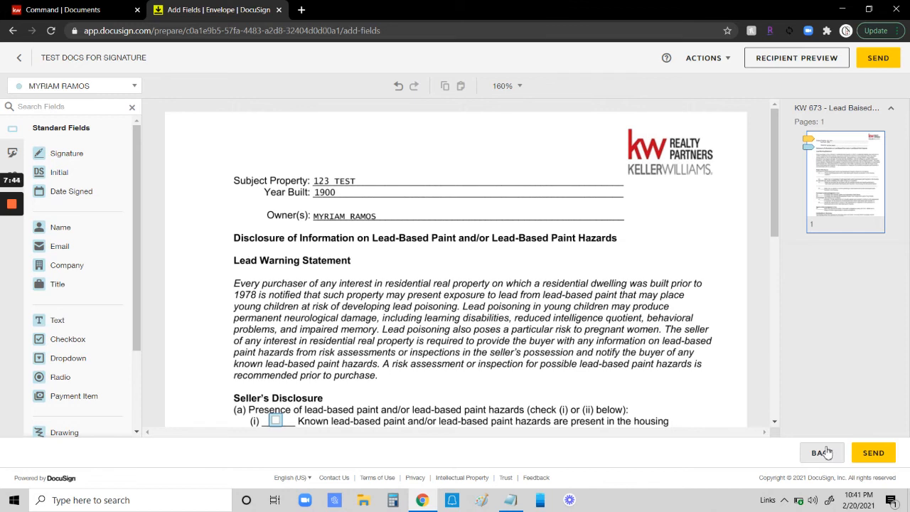
Step: Save and close the envelope draft and return to the room's documents
left_click(703, 57)
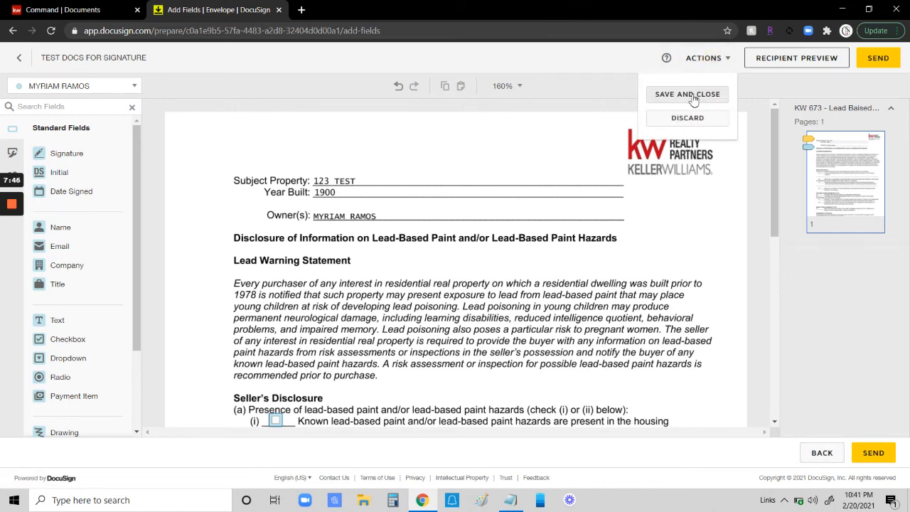
left_click(688, 94)
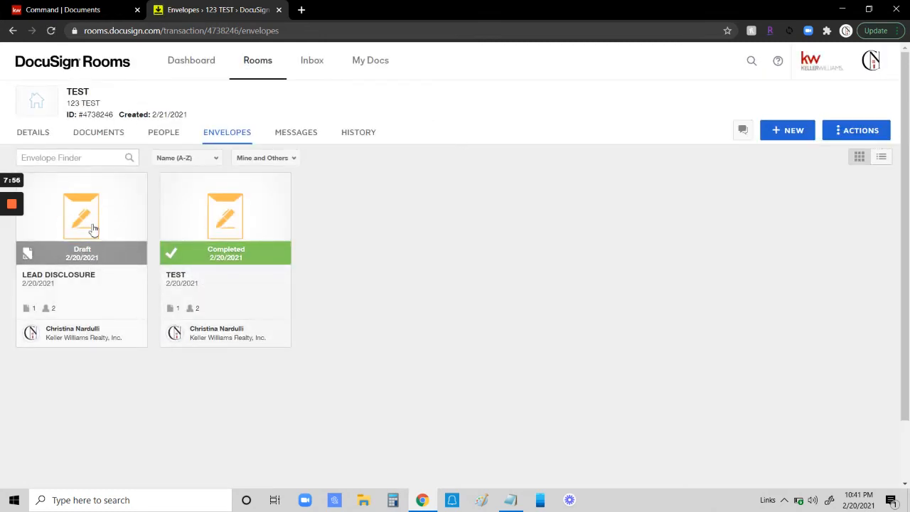
left_click(88, 136)
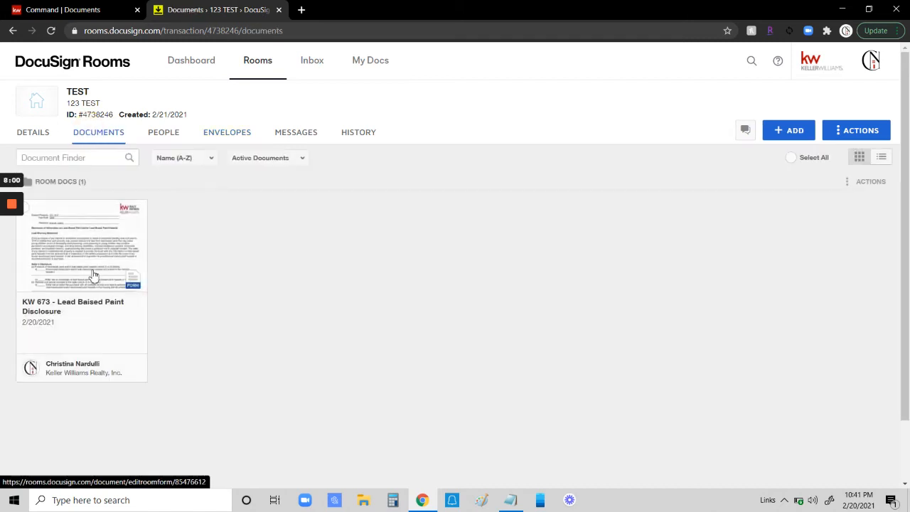
Step: Open the disclosure form and set the subject property to 123 TEST AVE with city BALDWIN PLACE
left_click(69, 242)
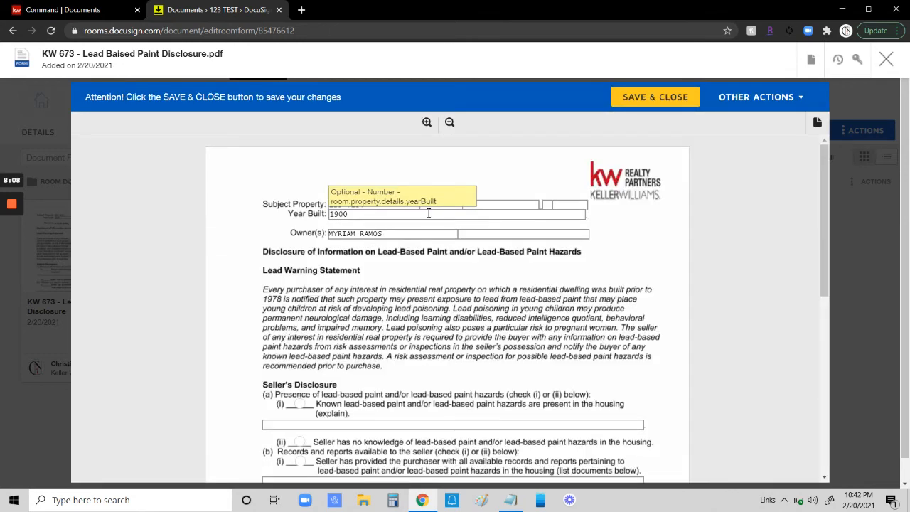
left_click(391, 204)
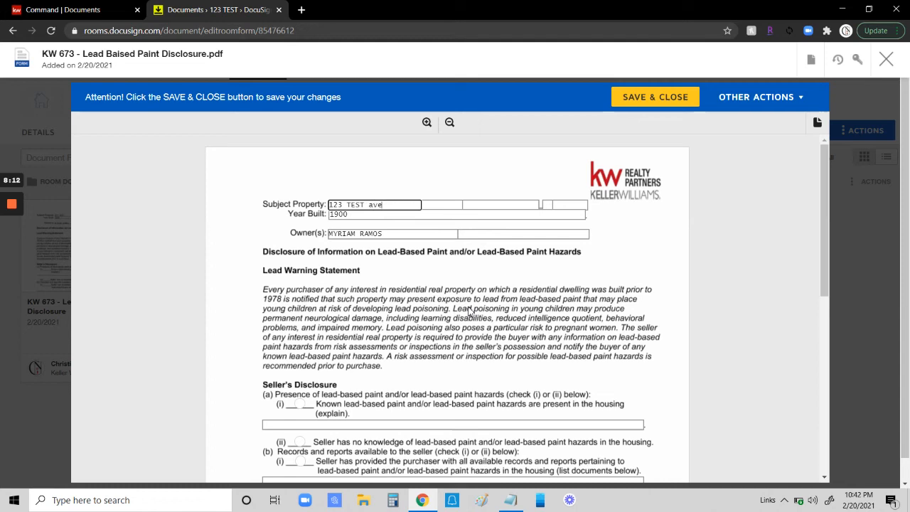
key("BackSpace")
key("BackSpace")
type("AVE")
key("Tab")
type("BAL")
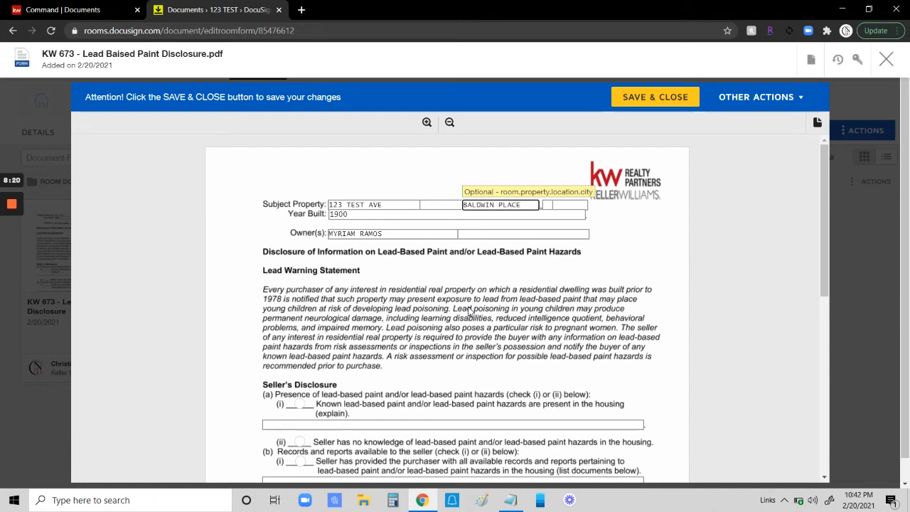
Step: Set the year built to 1910, then save and close the disclosure form
left_click(354, 214)
key("BackSpace")
key("BackSpace")
type("1-0")
key("BackSpace")
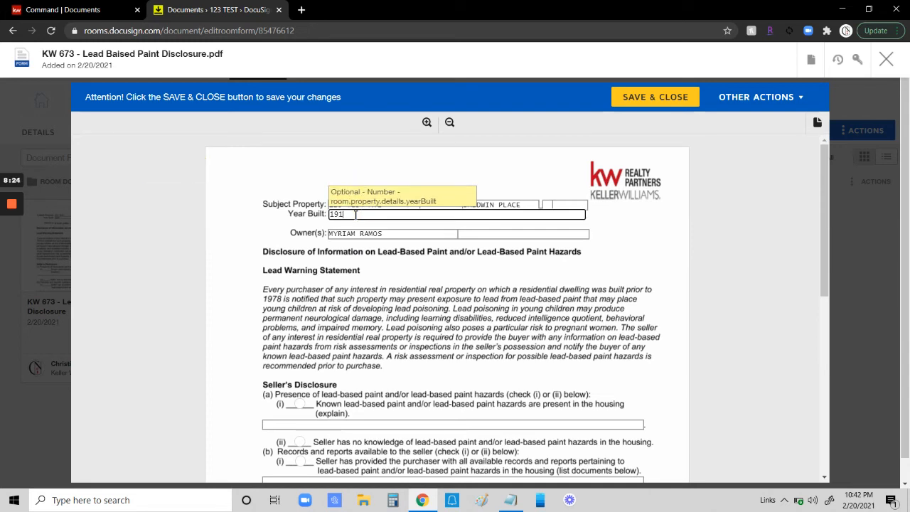
left_click(659, 246)
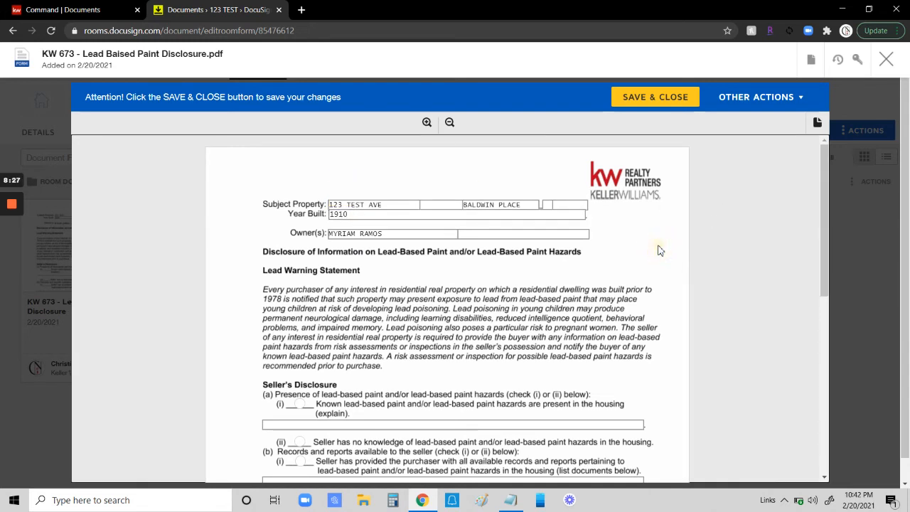
left_click(665, 98)
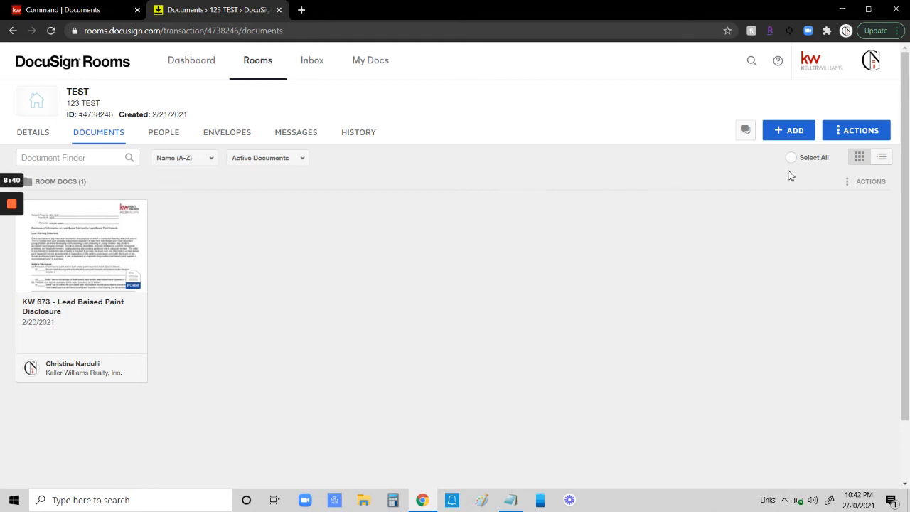
Step: Open the LEAD DISCLOSURE draft envelope from the room's envelopes and continue to field placement
mouse_move(15, 266)
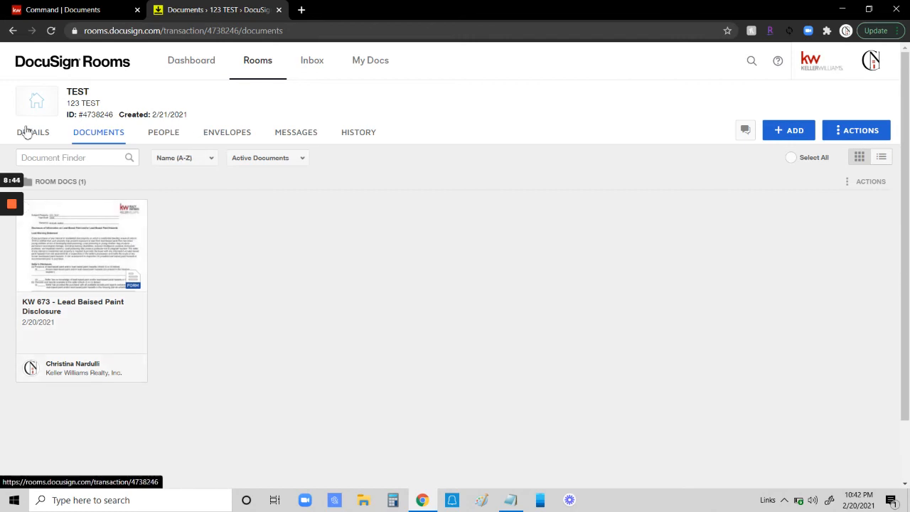
left_click(228, 136)
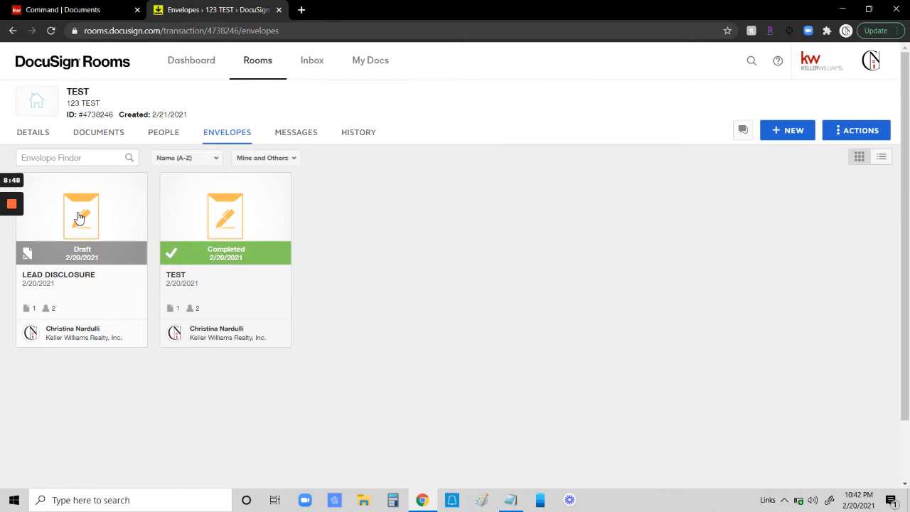
left_click(78, 217)
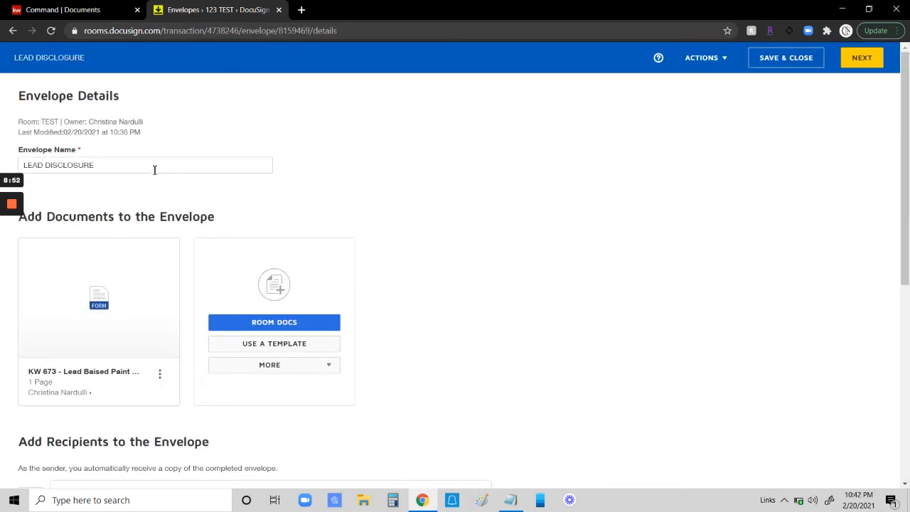
scroll(502, 300, "down", 3)
scroll(711, 300, "up", 3)
left_click(862, 59)
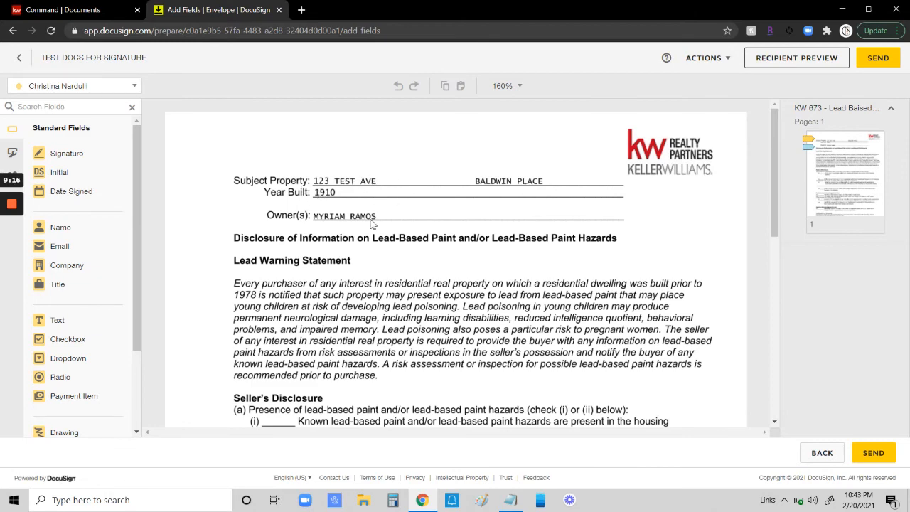
Step: Switch to the owner recipient and add a checkbox group on item (a) options (i) and (ii), requiring at least 1 selection
scroll(378, 206, "down", 5)
scroll(378, 206, "up", 3)
left_click(89, 85)
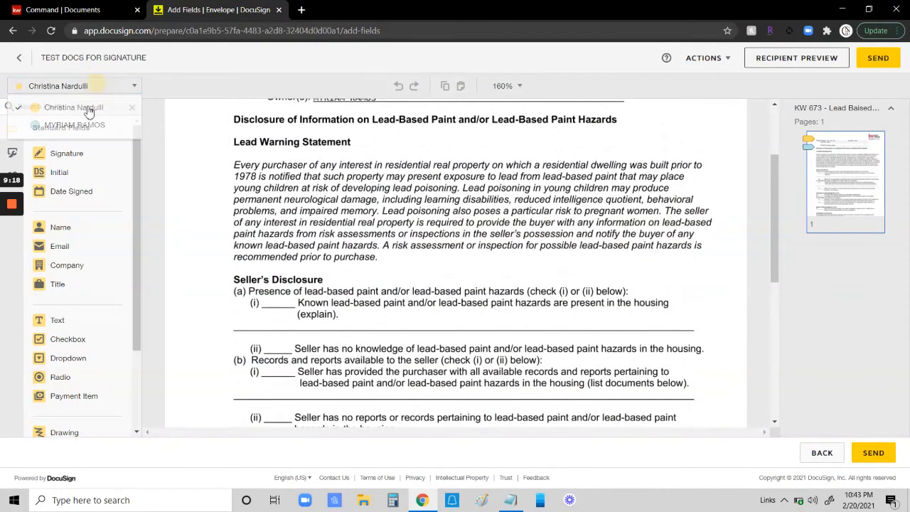
left_click(73, 125)
scroll(376, 214, "down", 1)
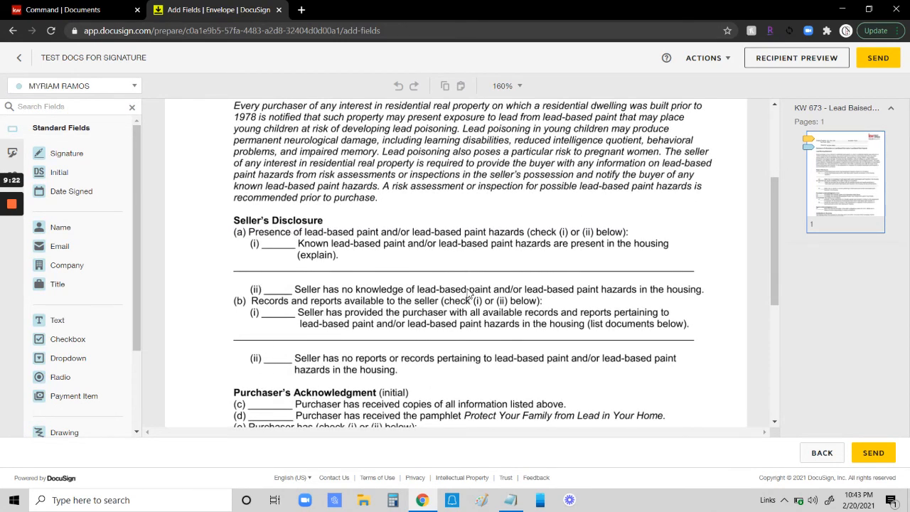
scroll(468, 293, "down", 1)
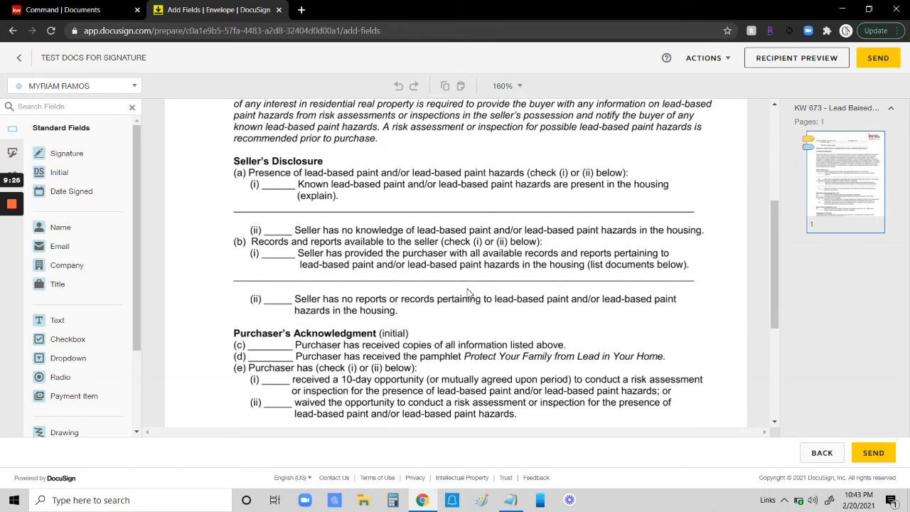
scroll(468, 293, "up", 1)
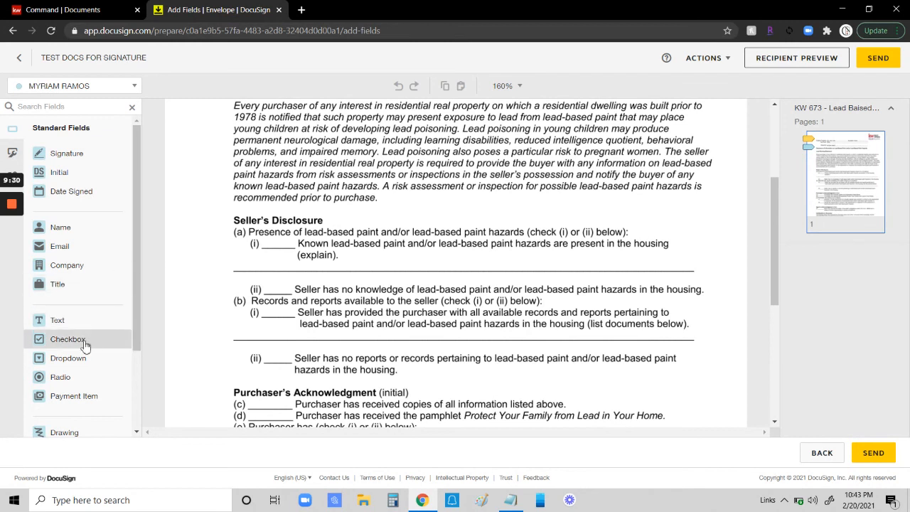
left_click_drag(89, 341, 288, 239)
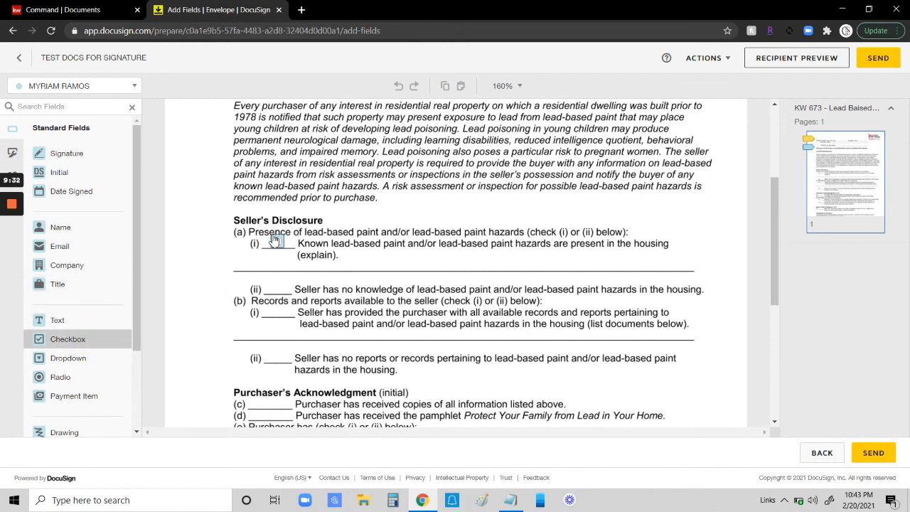
left_click(274, 240)
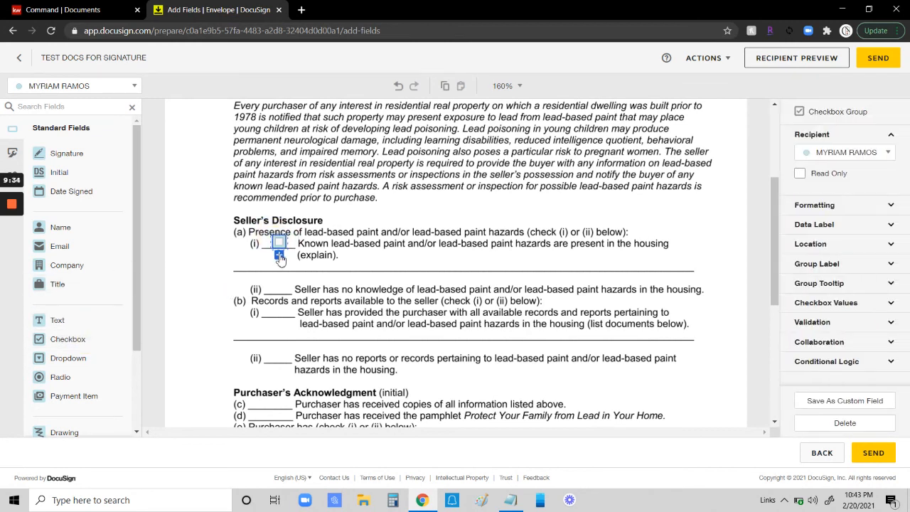
left_click(279, 256)
left_click_drag(279, 261, 278, 288)
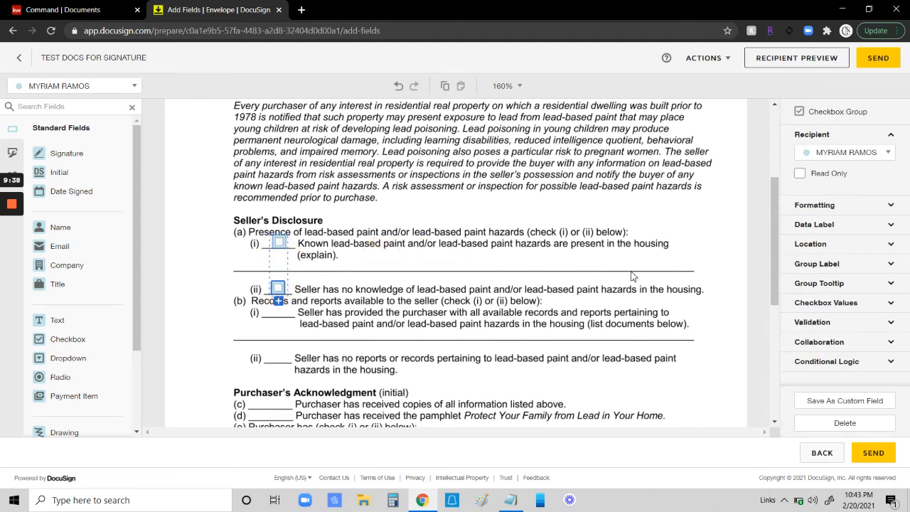
left_click(823, 323)
left_click(825, 361)
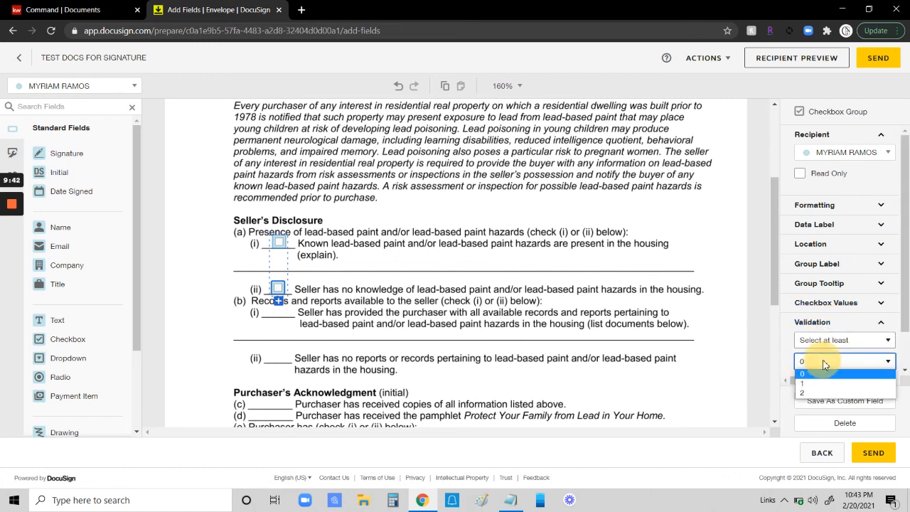
left_click(816, 385)
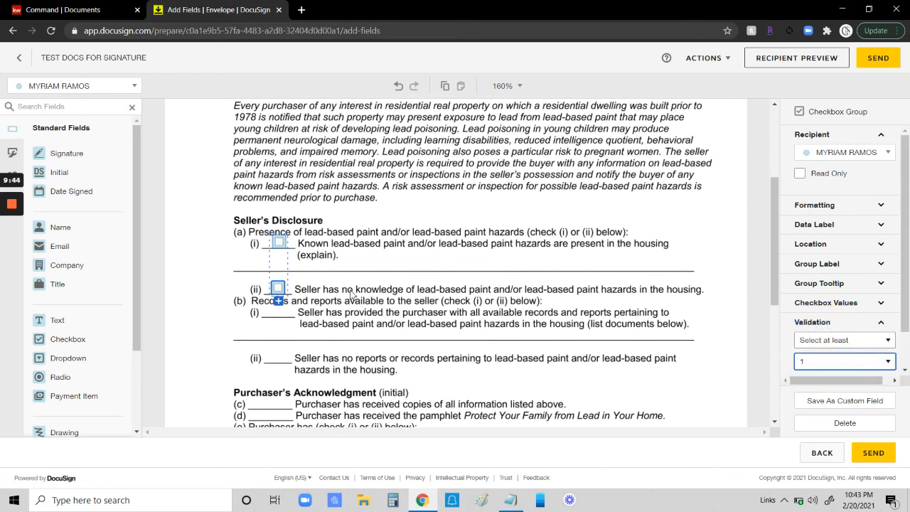
left_click(214, 270)
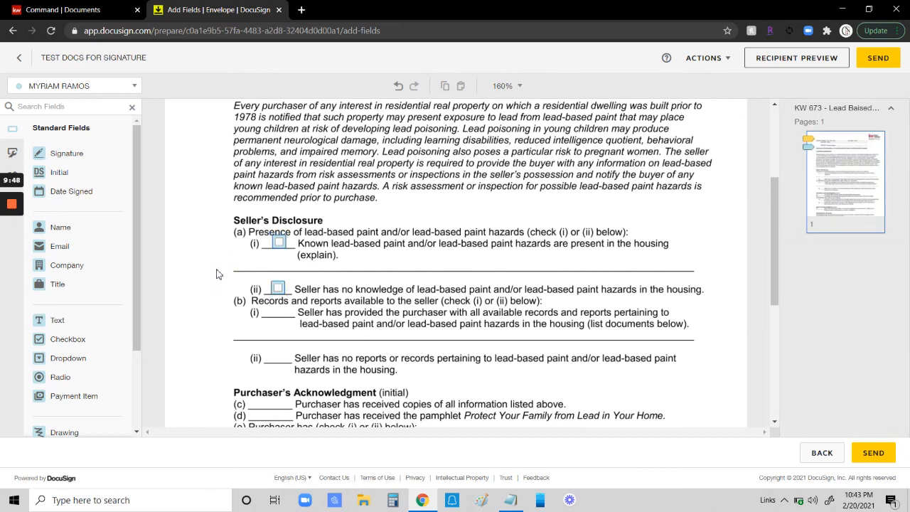
Step: Add a checkbox group on item (b) options (i) and (ii), requiring at least 1 selection
left_click(71, 343)
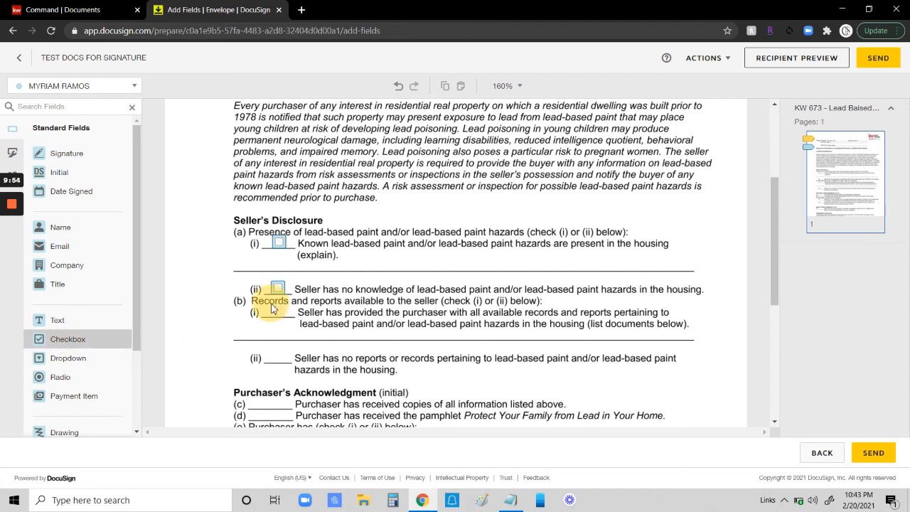
left_click(276, 310)
left_click(277, 326)
left_click_drag(277, 327, 278, 355)
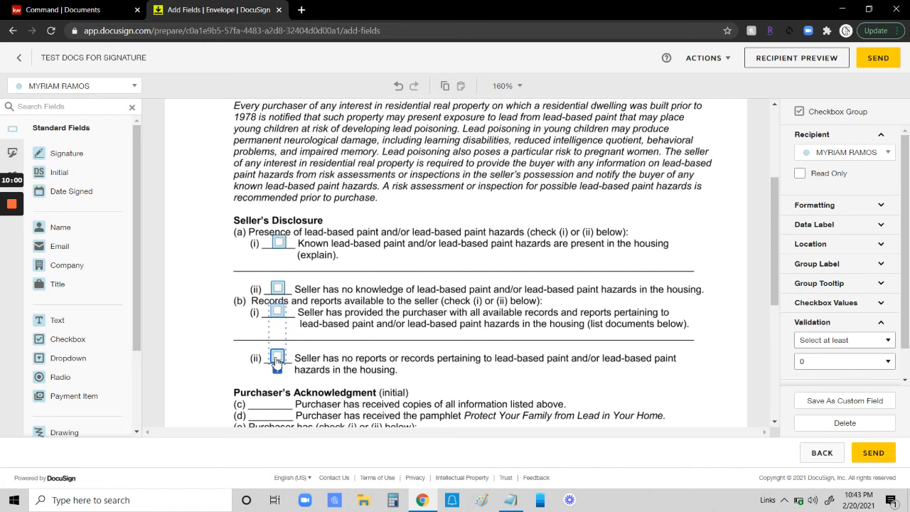
left_click(841, 363)
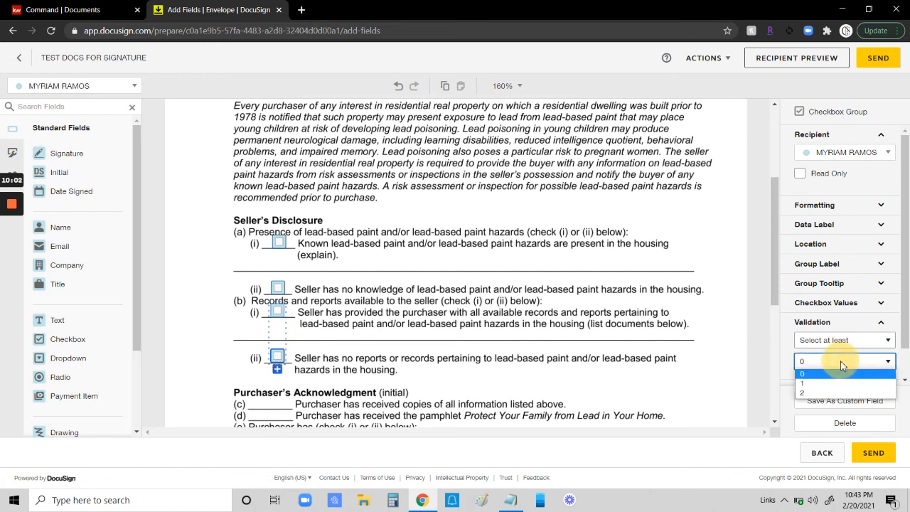
left_click(831, 386)
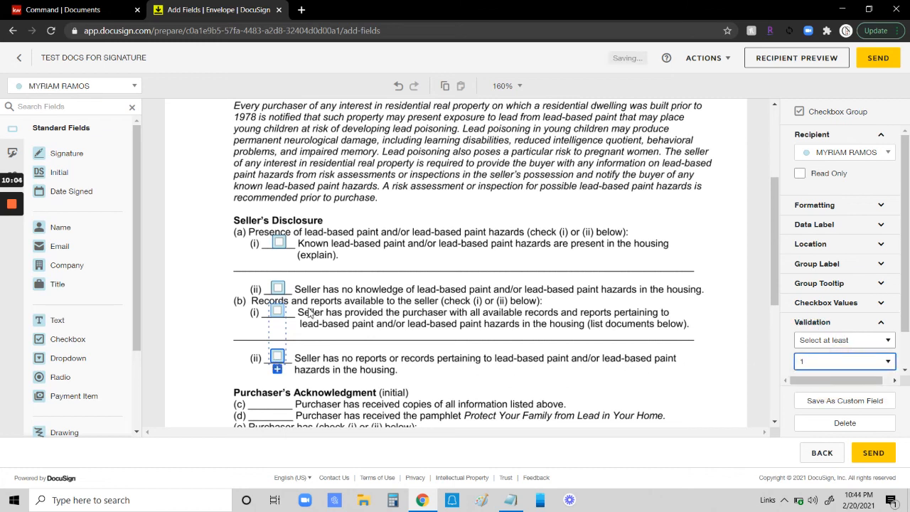
left_click(195, 310)
scroll(510, 274, "down", 5)
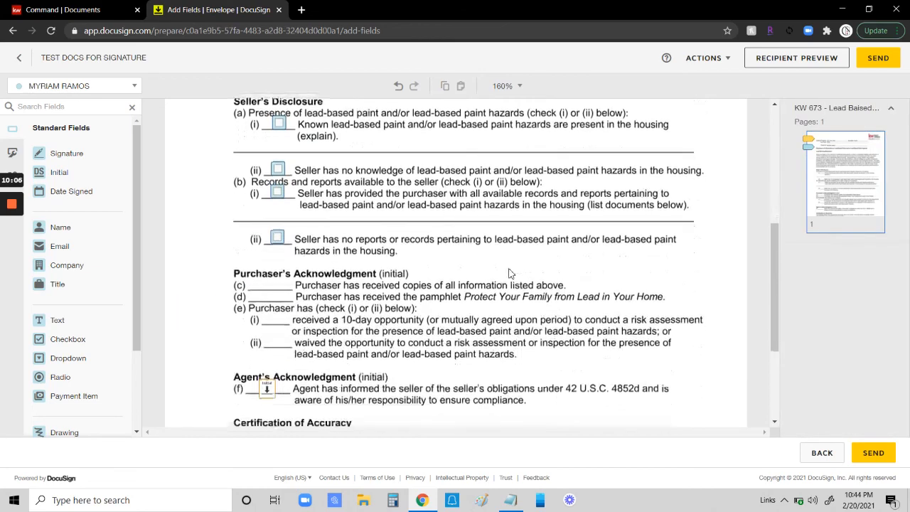
scroll(538, 286, "up", 10)
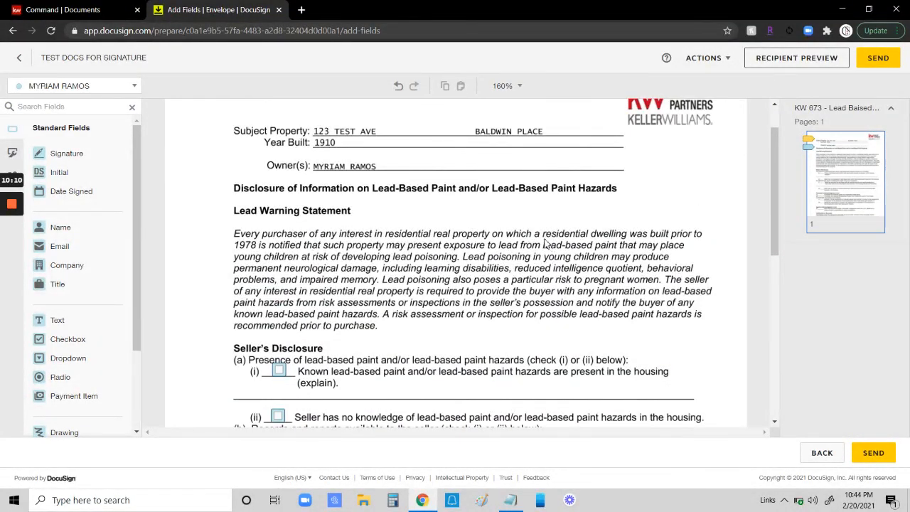
scroll(217, 373, "down", 3)
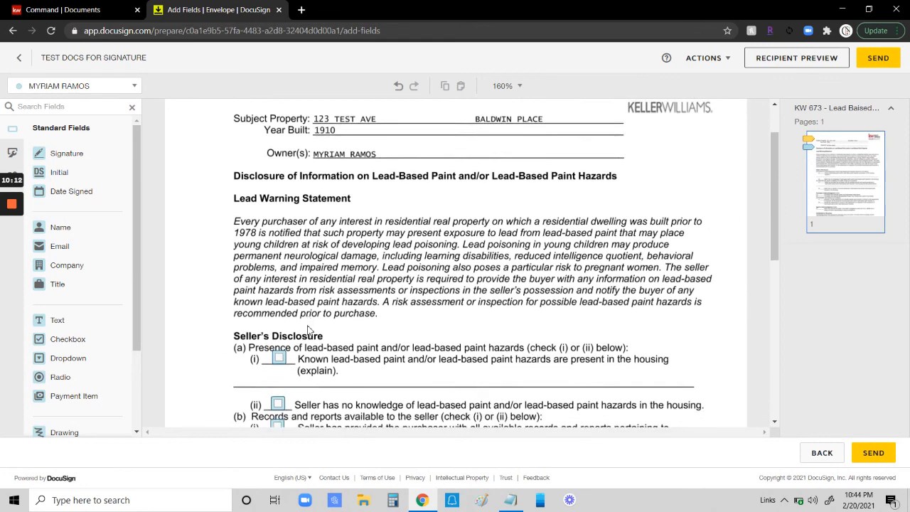
scroll(615, 276, "up", 4)
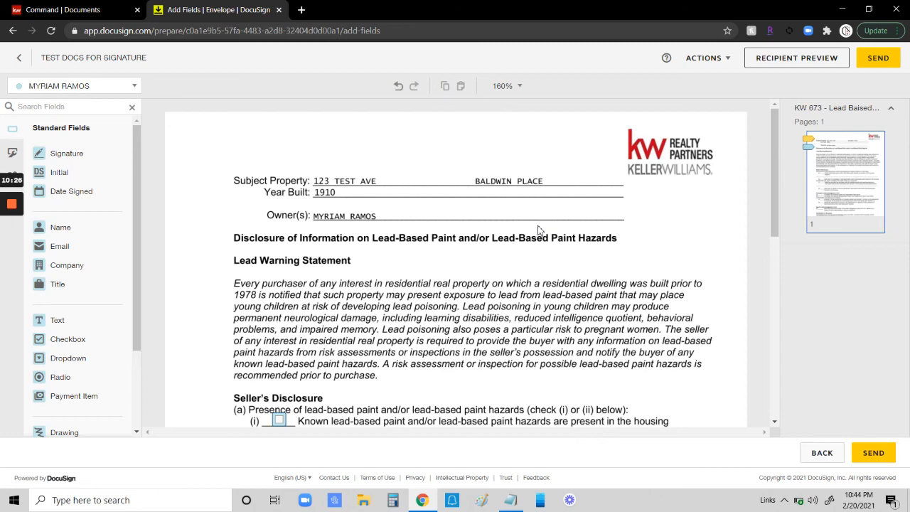
mouse_move(11, 206)
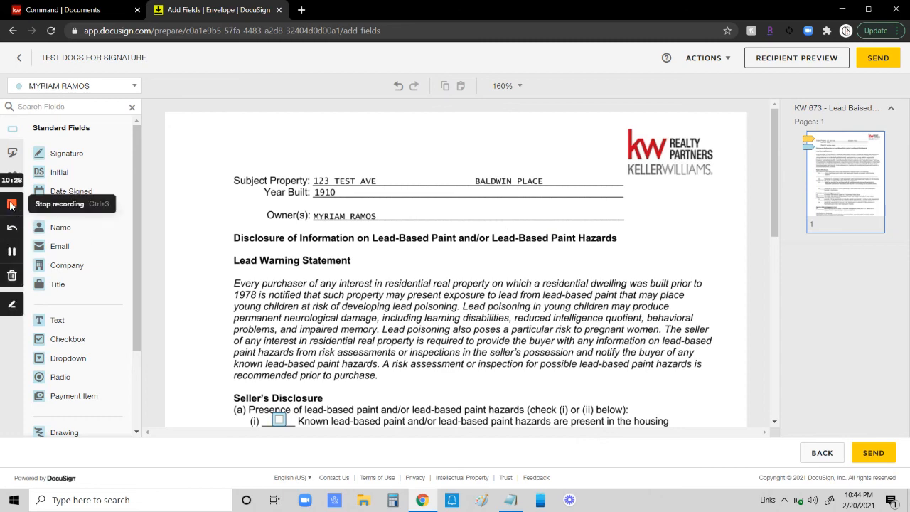